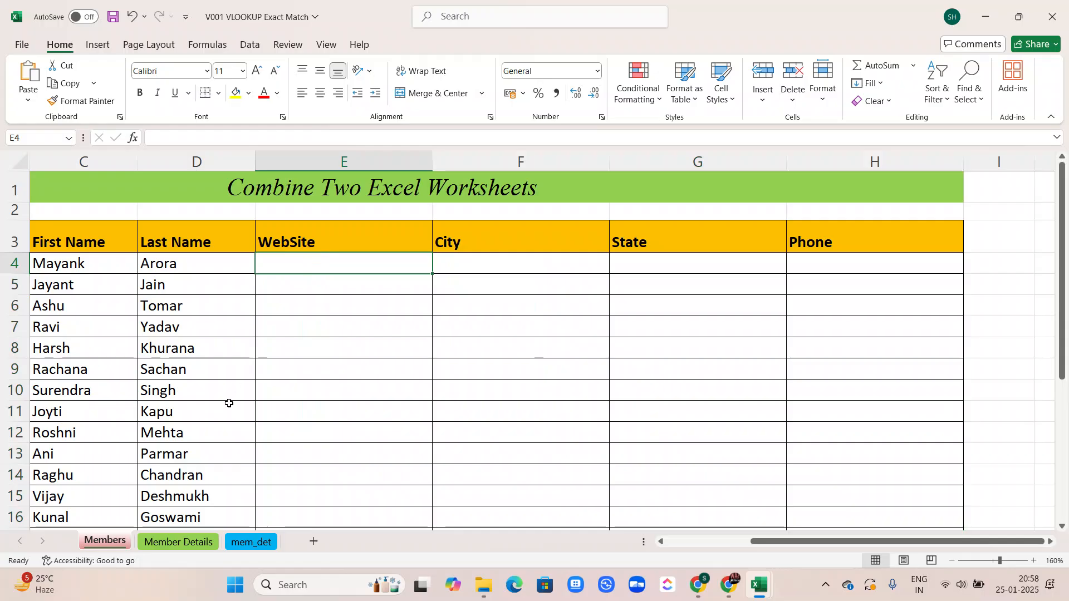
Examine the lookup tables on the Member Details and mem_det sheets, then return to the Members sheet.
left_click(177, 542)
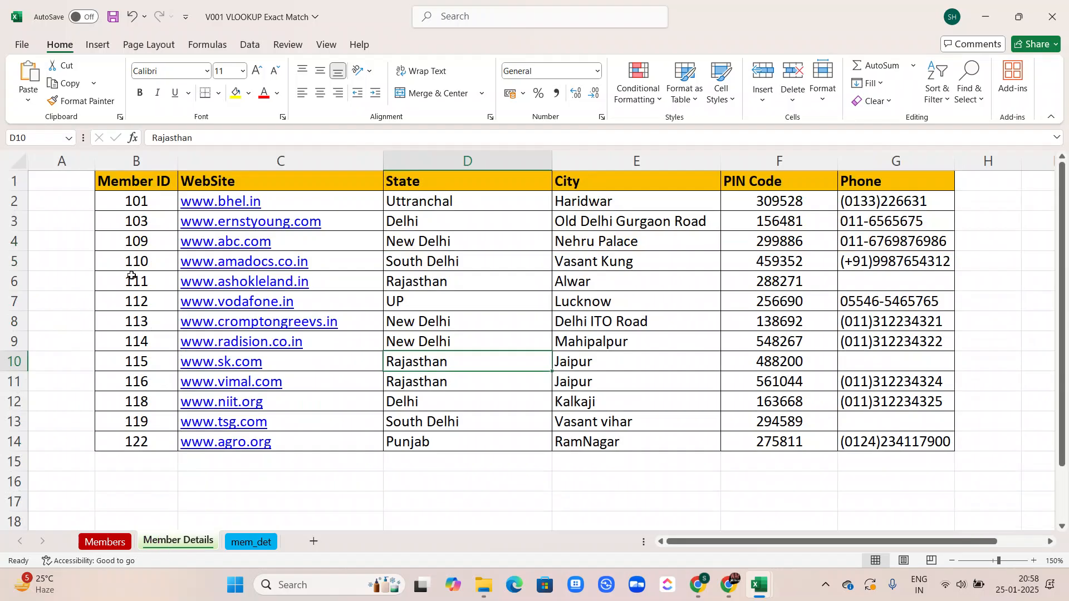
scroll(489, 279, "right", 2)
scroll(489, 281, "left", 2)
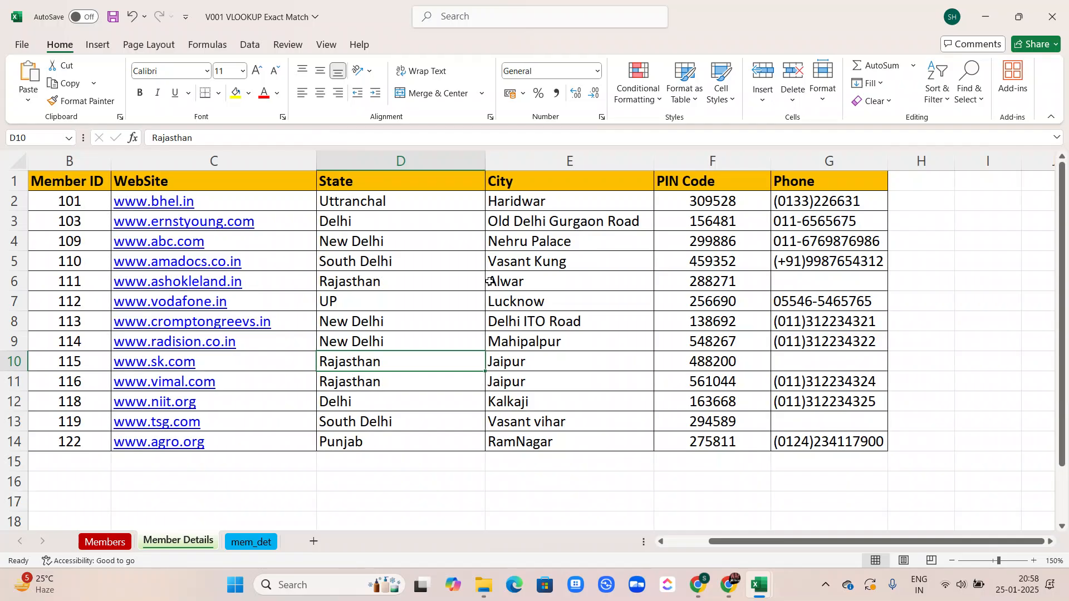
left_click(250, 541)
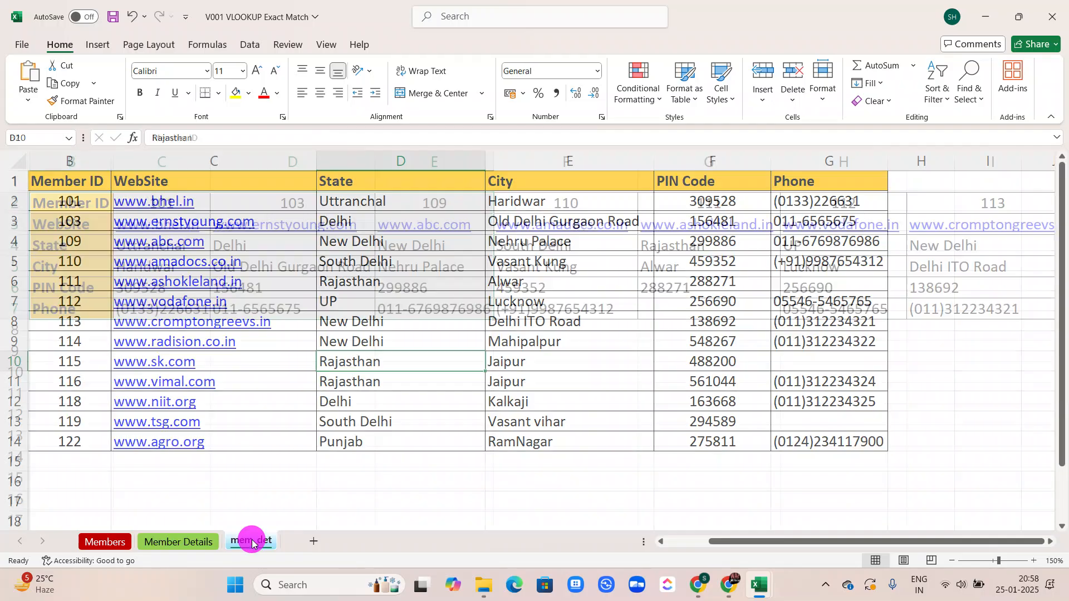
left_click_drag(68, 225, 641, 374)
left_click(245, 492)
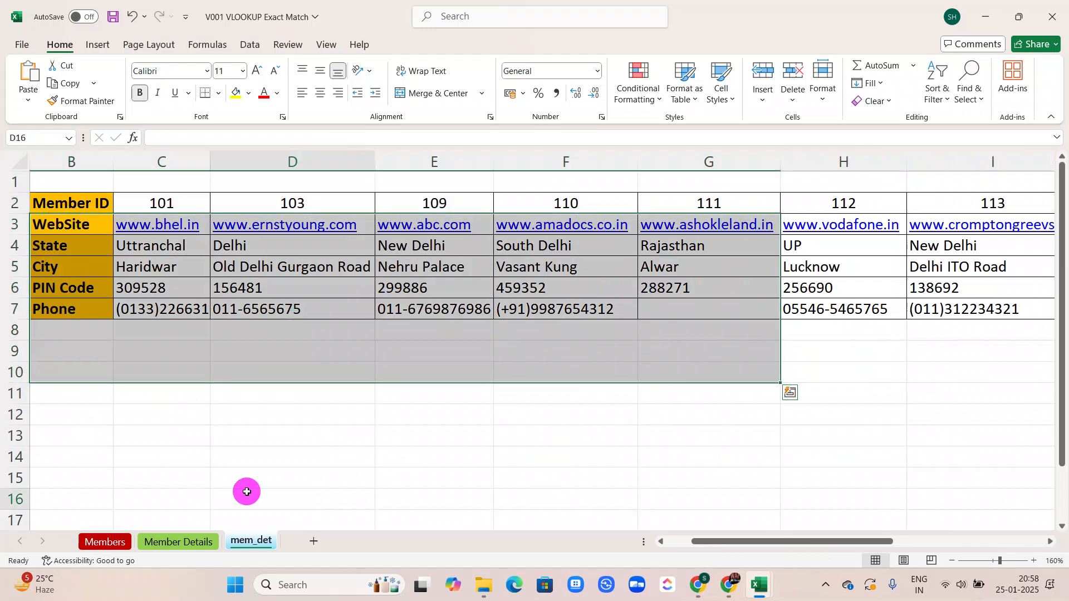
scroll(245, 492, "left", 2)
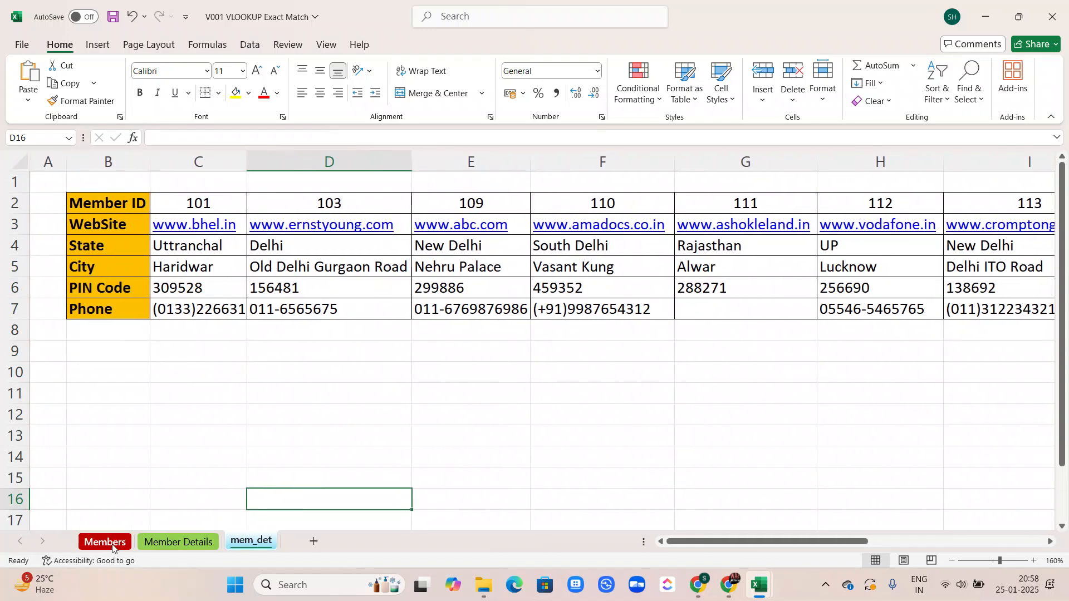
left_click(105, 542)
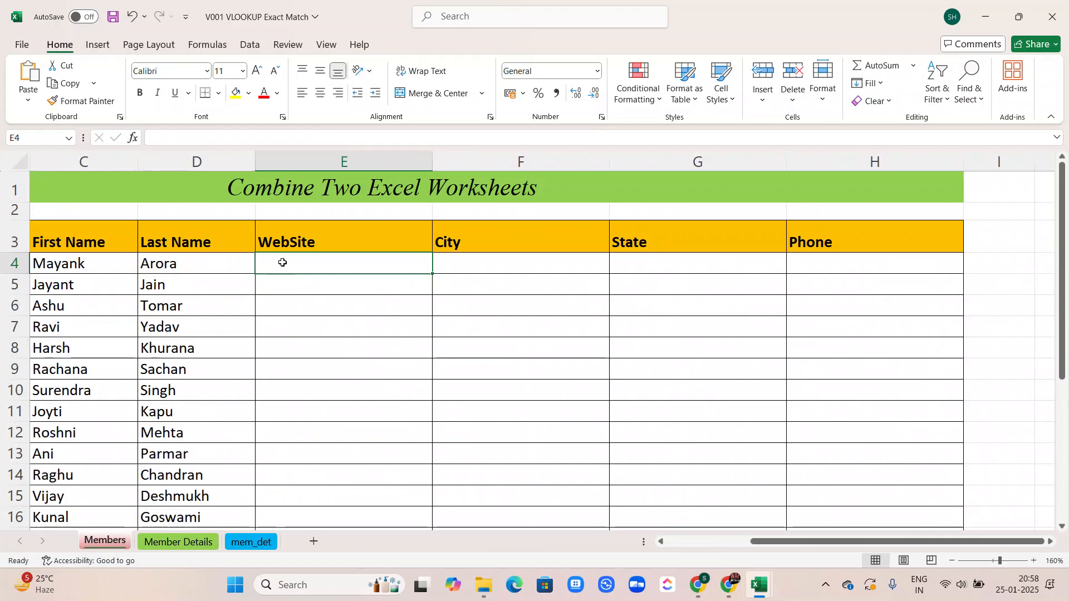
Enter a VLOOKUP in E4 of Members that looks up A4 in 'Member Details'!$B$1:$G$14 and returns column 2.
type("=")
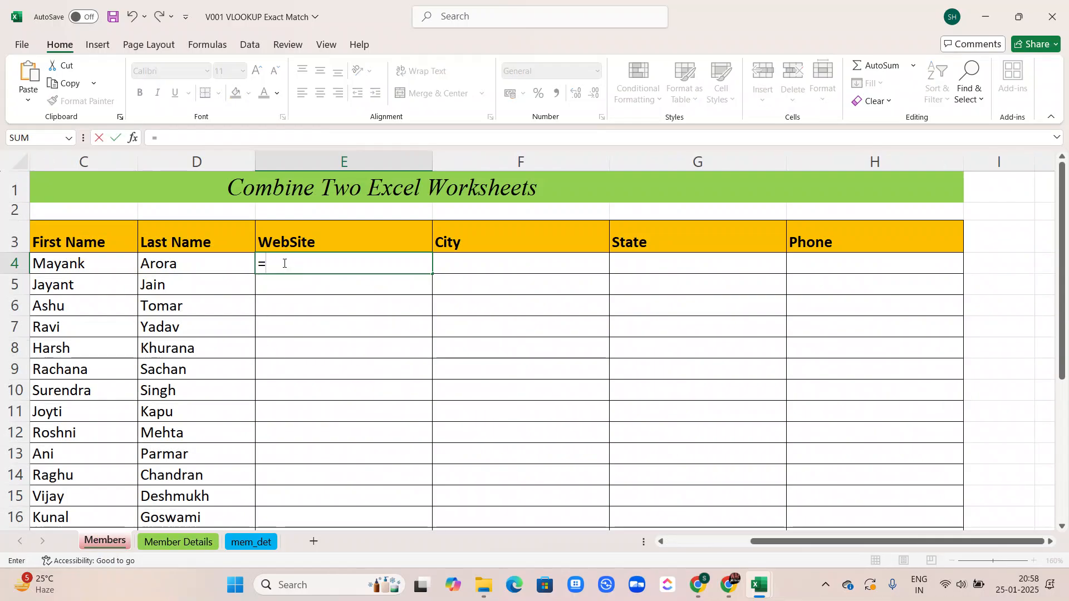
type("vlll")
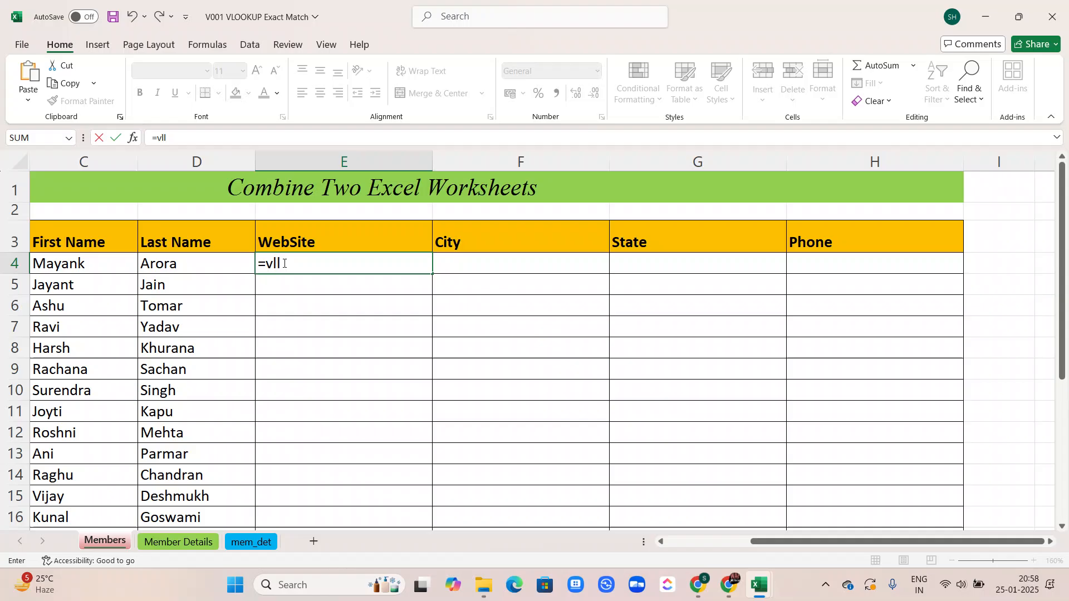
key("BackSpace")
key("Tab")
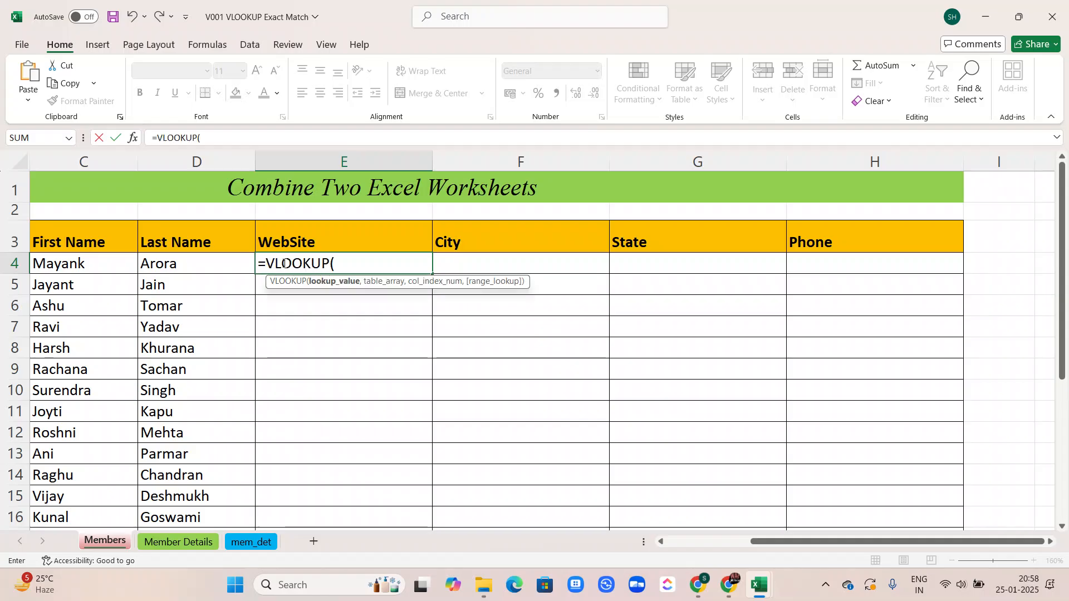
scroll(215, 291, "left", 3)
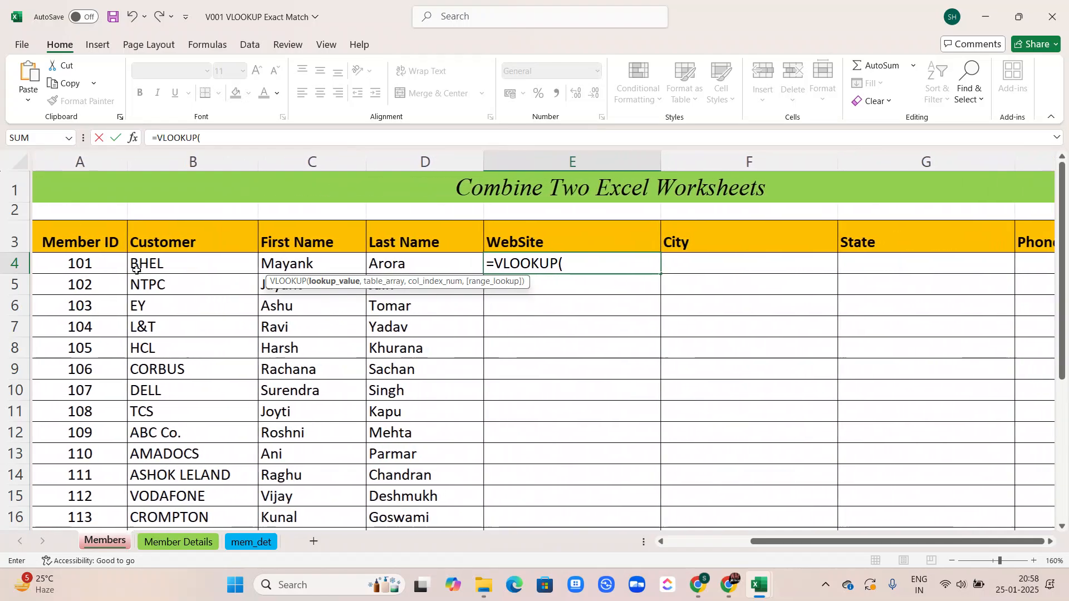
left_click(74, 263)
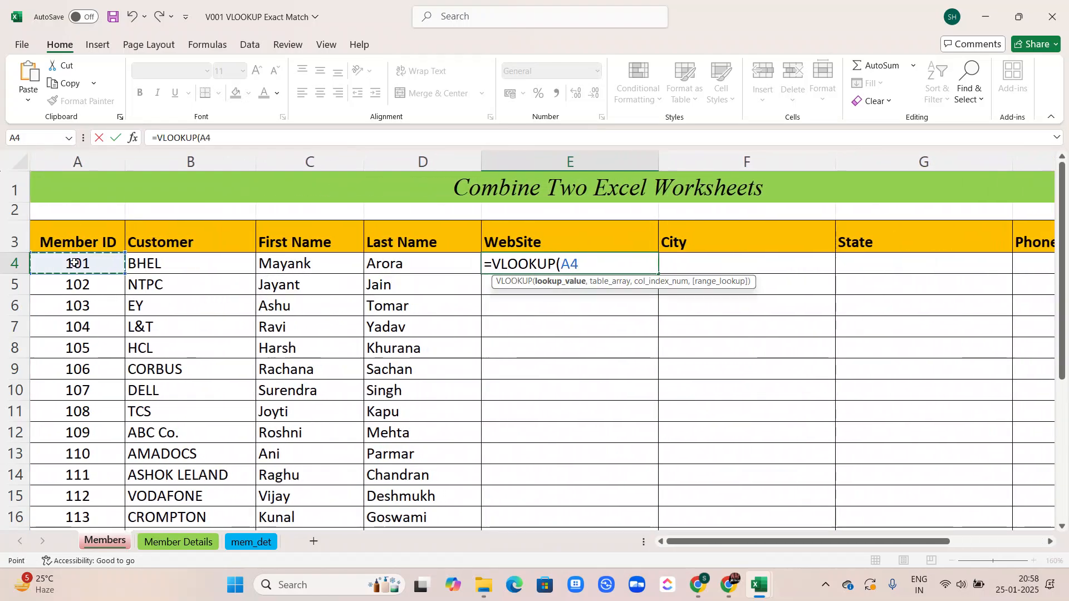
type(",")
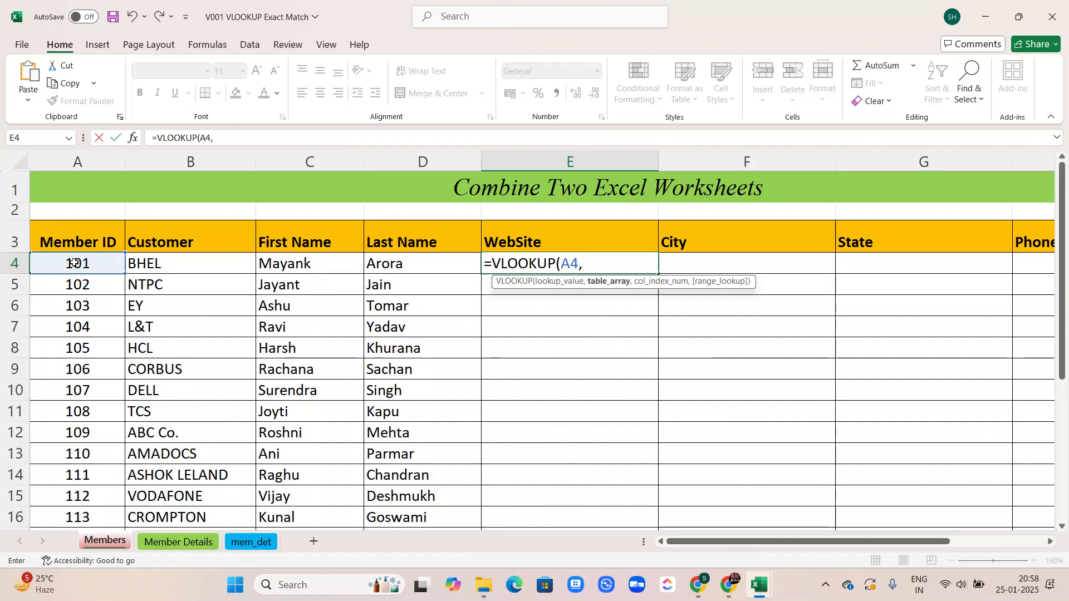
left_click(179, 541)
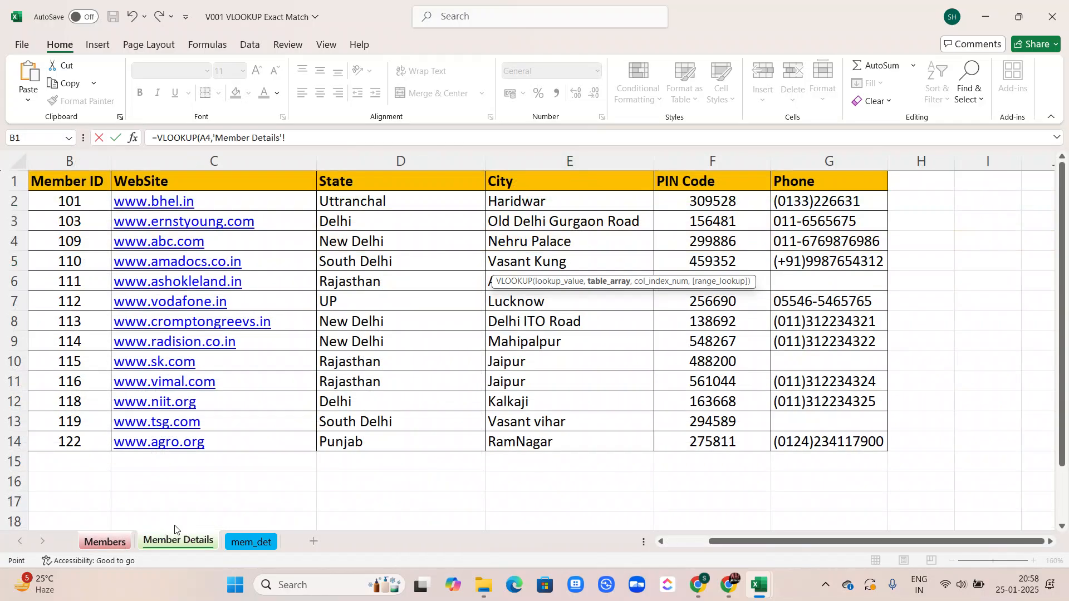
left_click_drag(54, 179, 824, 434)
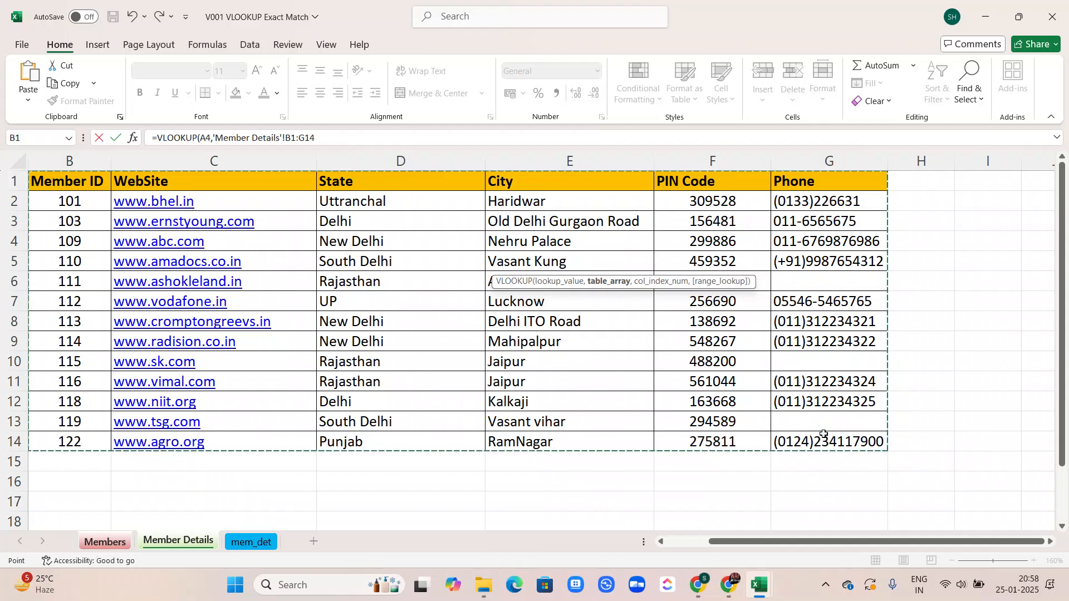
key("F4")
type(",2")
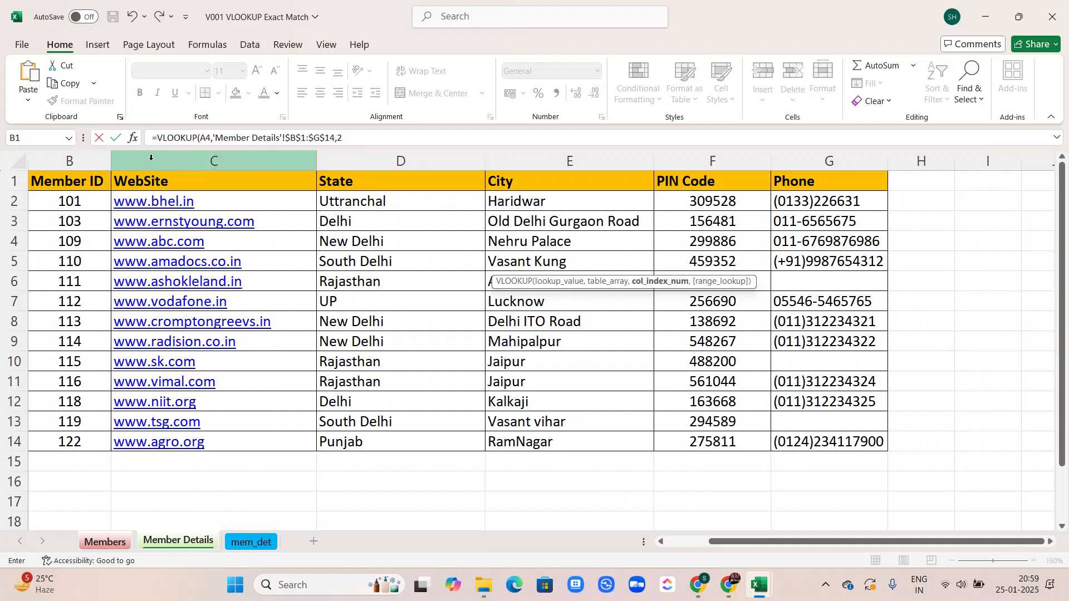
key("Return")
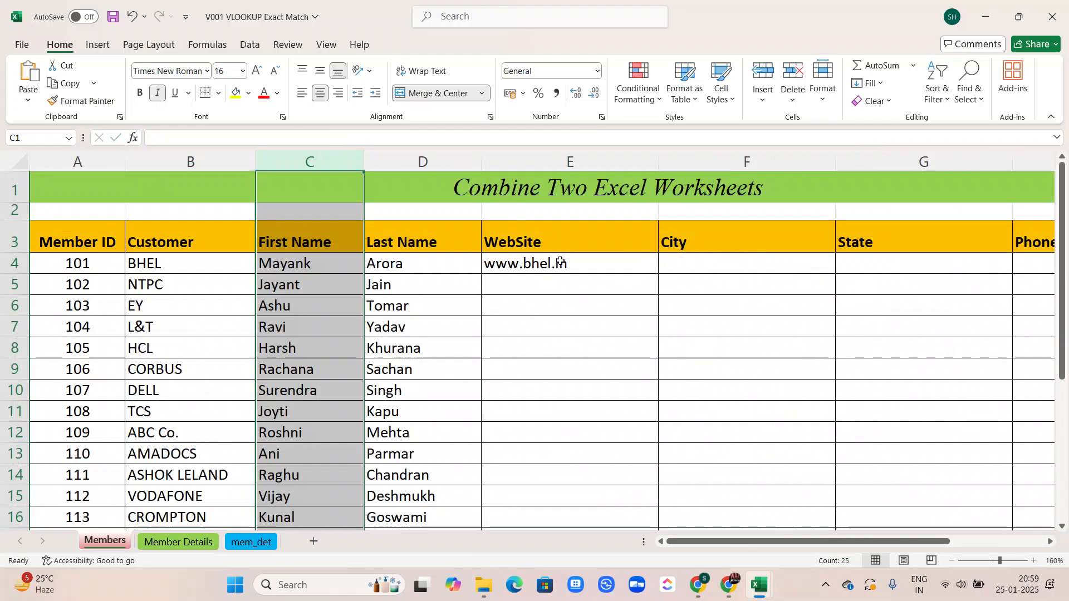
Add 0 as the exact-match argument of the VLOOKUP in E4 and fill the formula down the WebSite column.
left_click(560, 262)
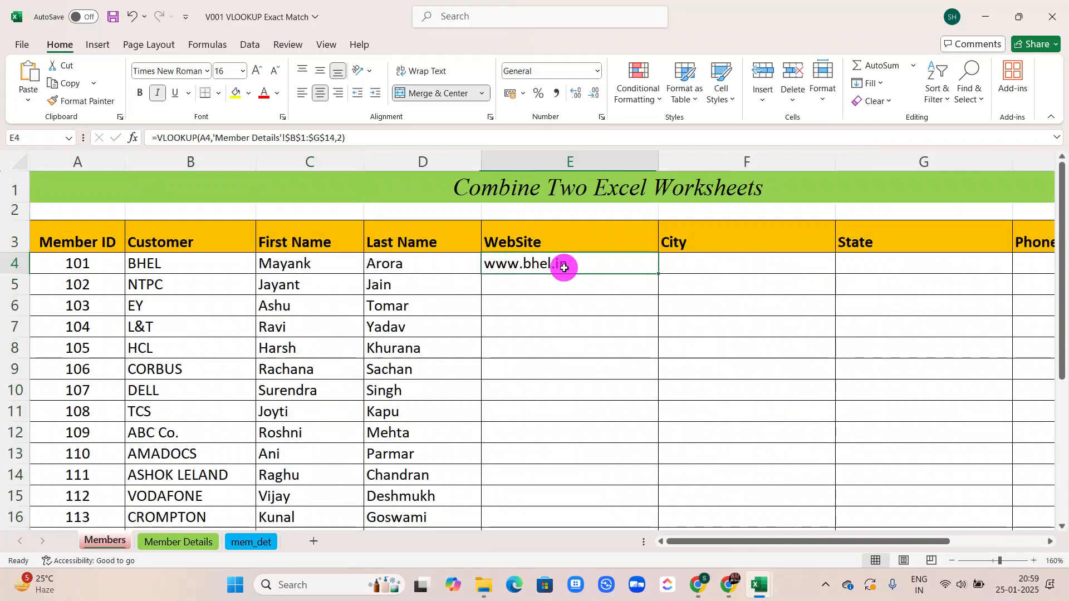
left_click(341, 139)
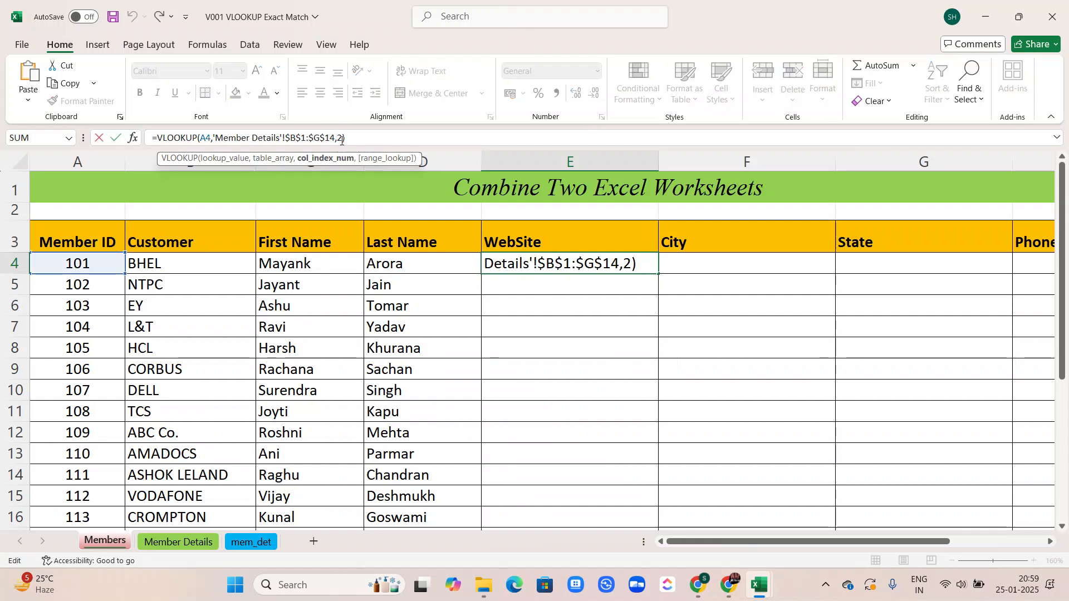
type(",0")
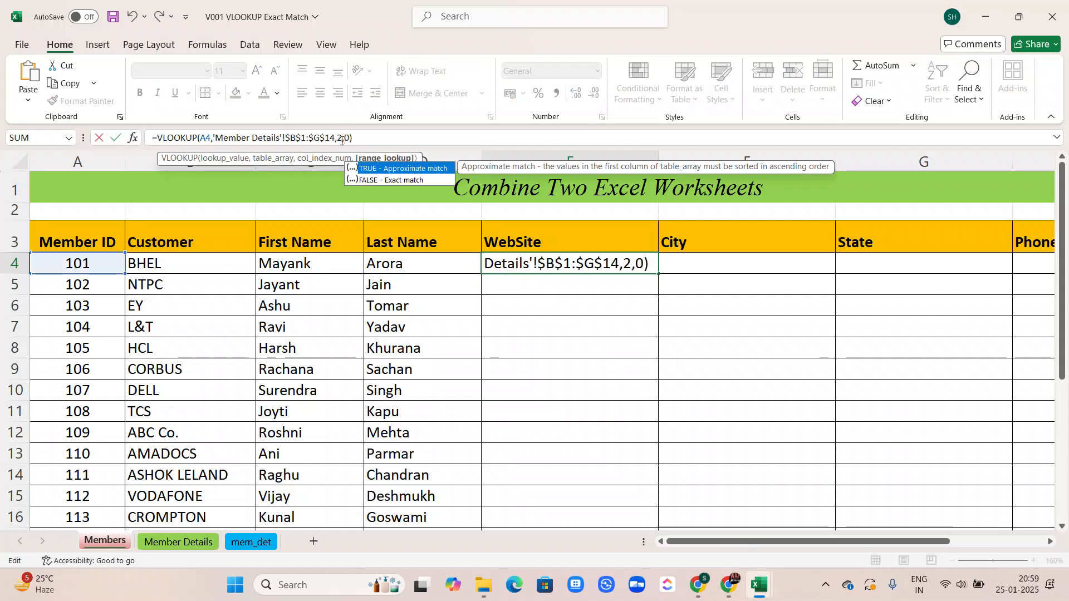
key("Return")
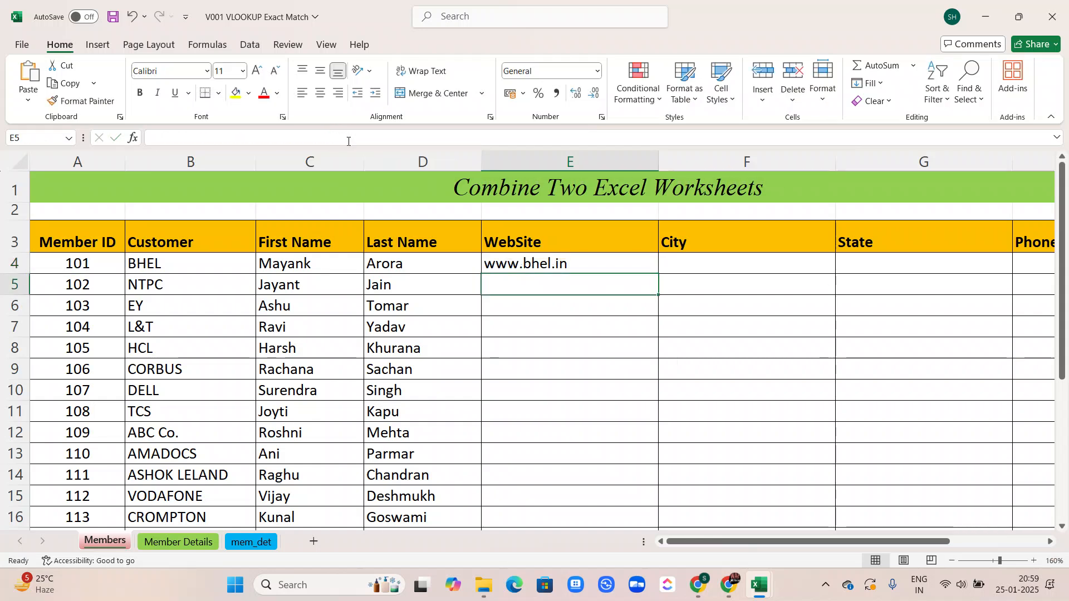
left_click(548, 263)
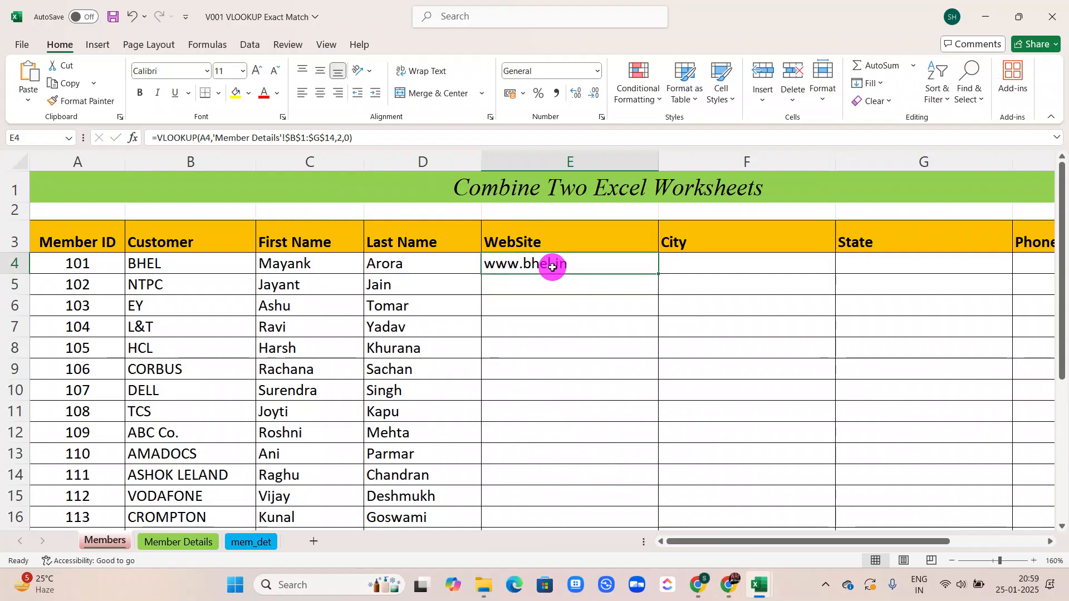
double_click(657, 273)
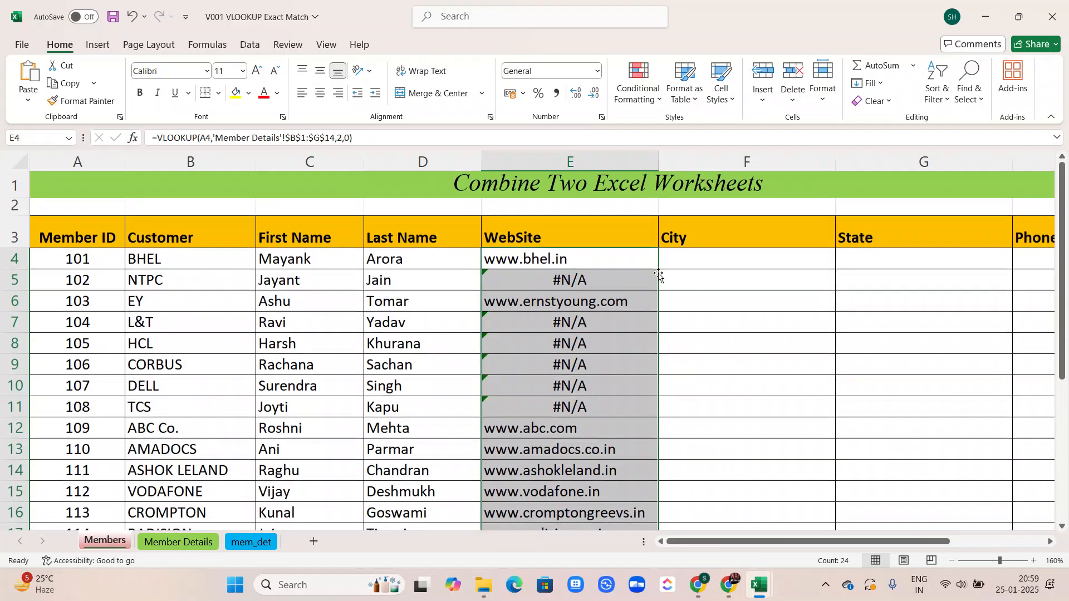
Enter a VLOOKUP in F4 under City that looks up A4 in 'Member Details'!$B$1:$G$14 and returns column 3.
left_click(680, 259)
type("=")
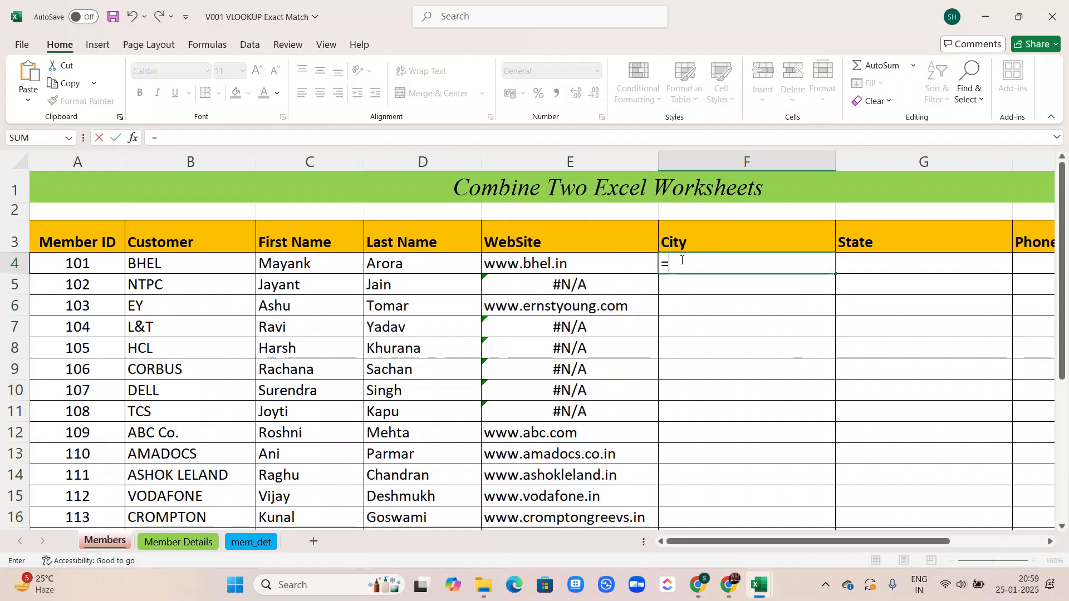
type("vl")
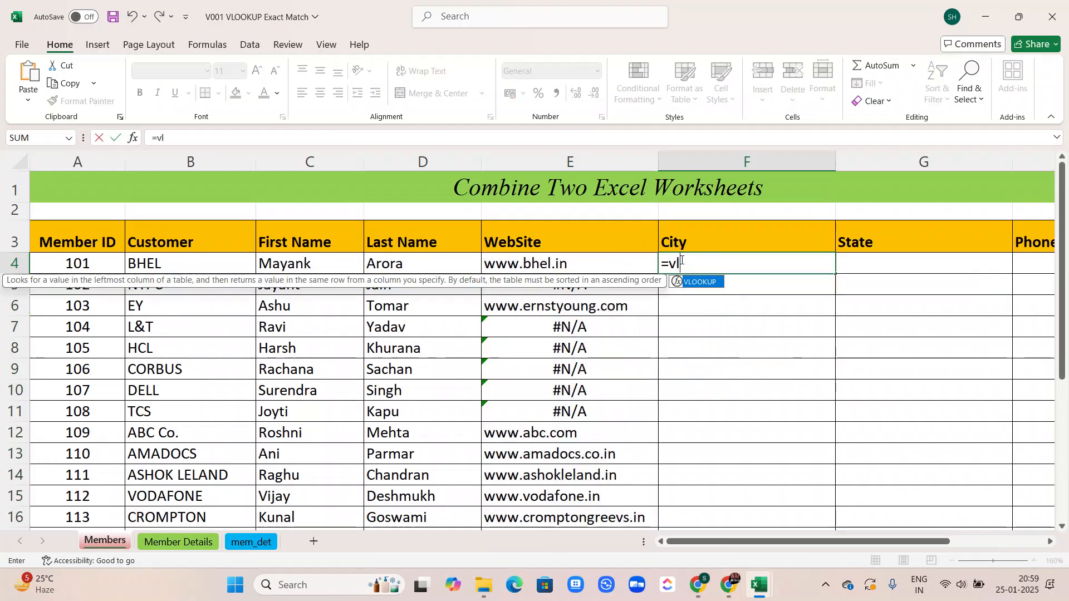
key("Tab")
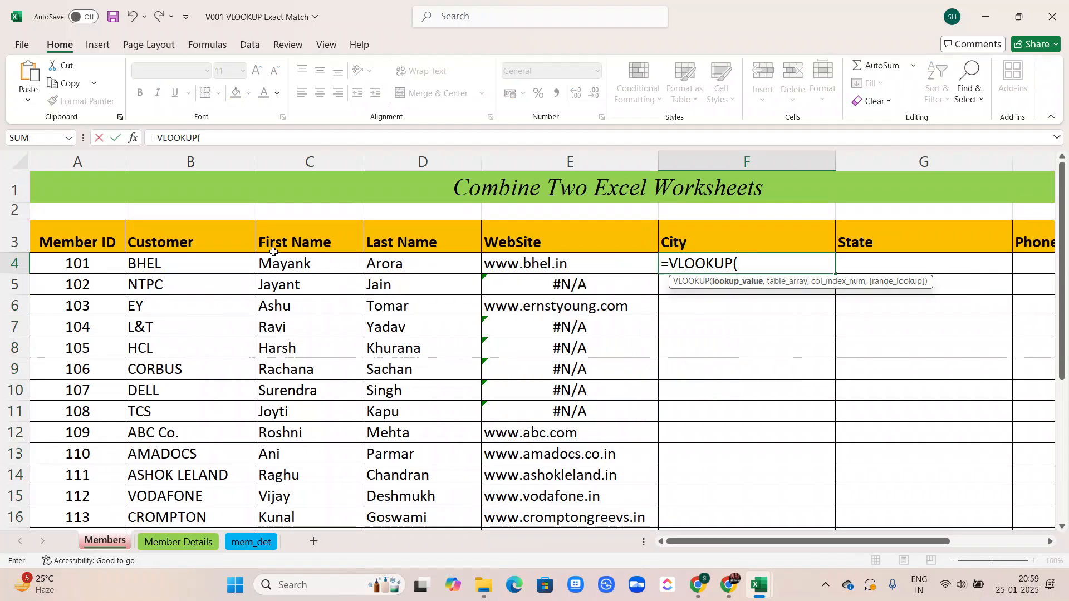
left_click(83, 269)
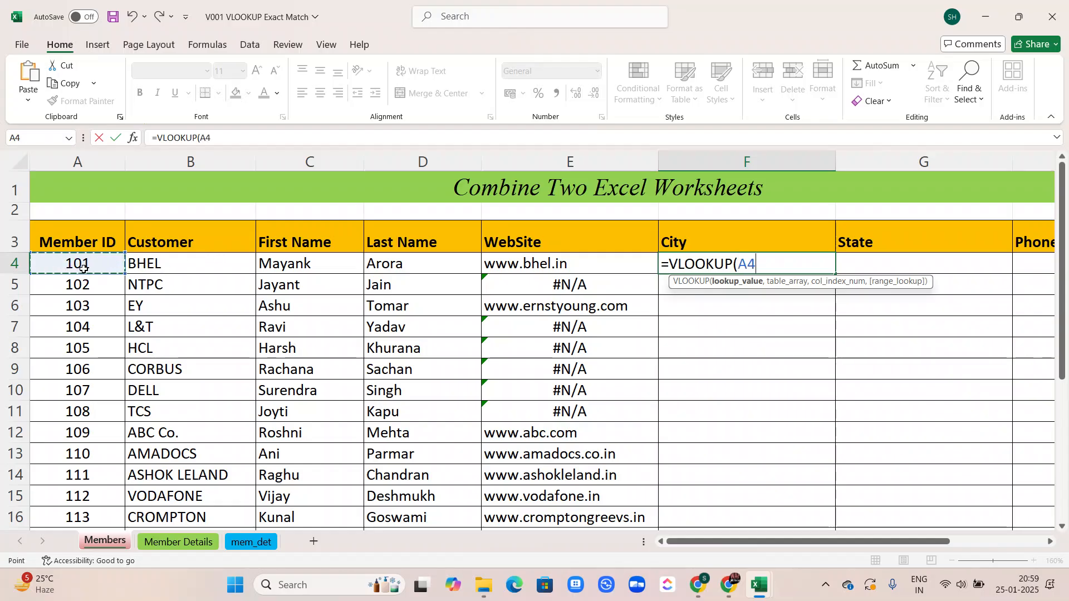
type(",")
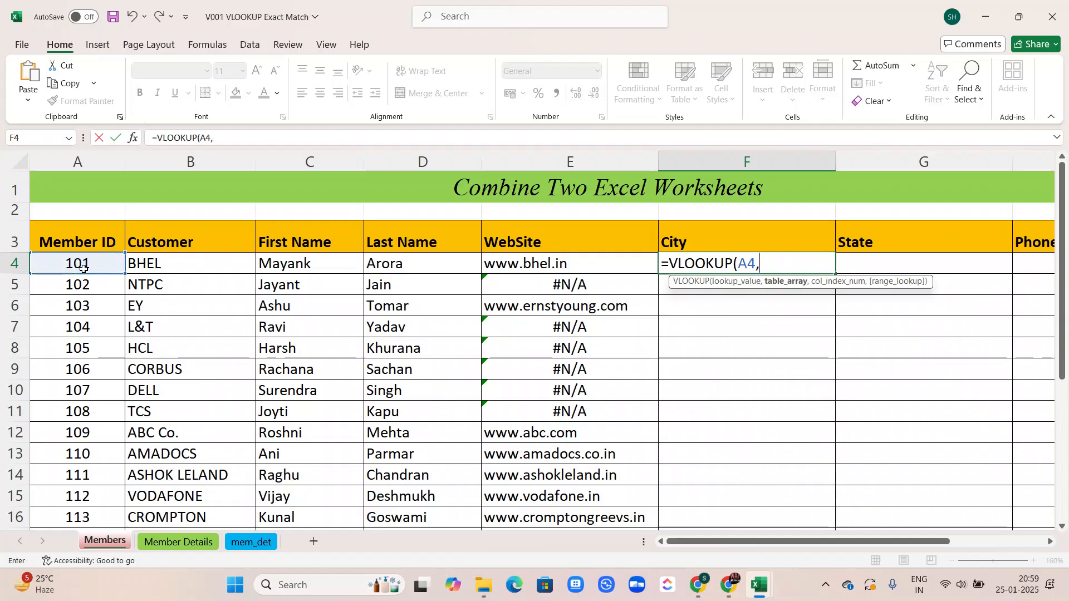
left_click(147, 542)
left_click_drag(55, 191, 807, 446)
key("F4")
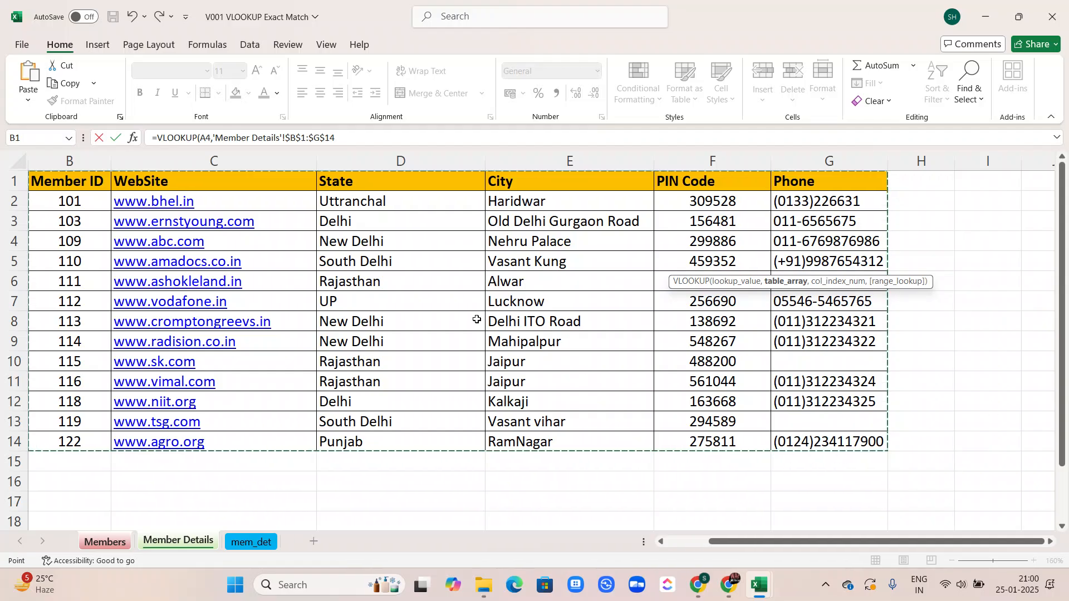
type(",3")
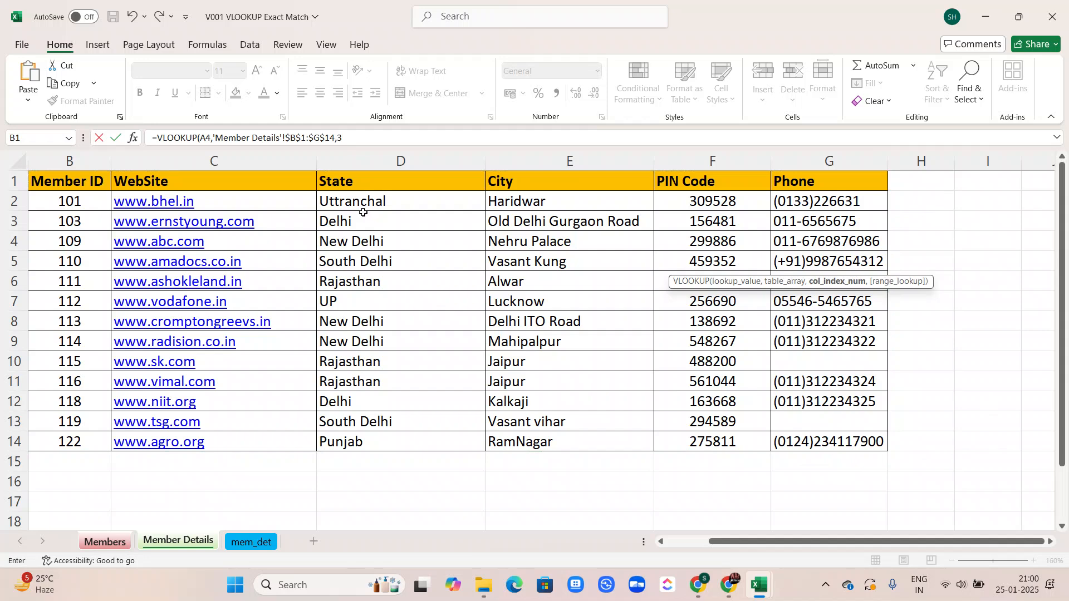
key("Return")
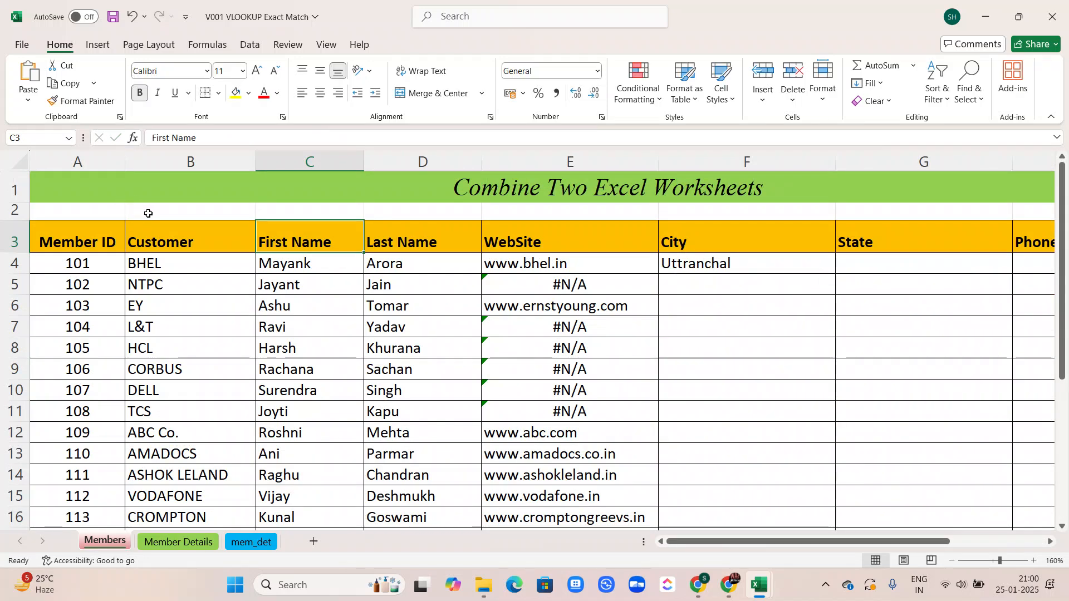
Compare the City result in F4 with the State and City columns on the Member Details sheet.
left_click(716, 263)
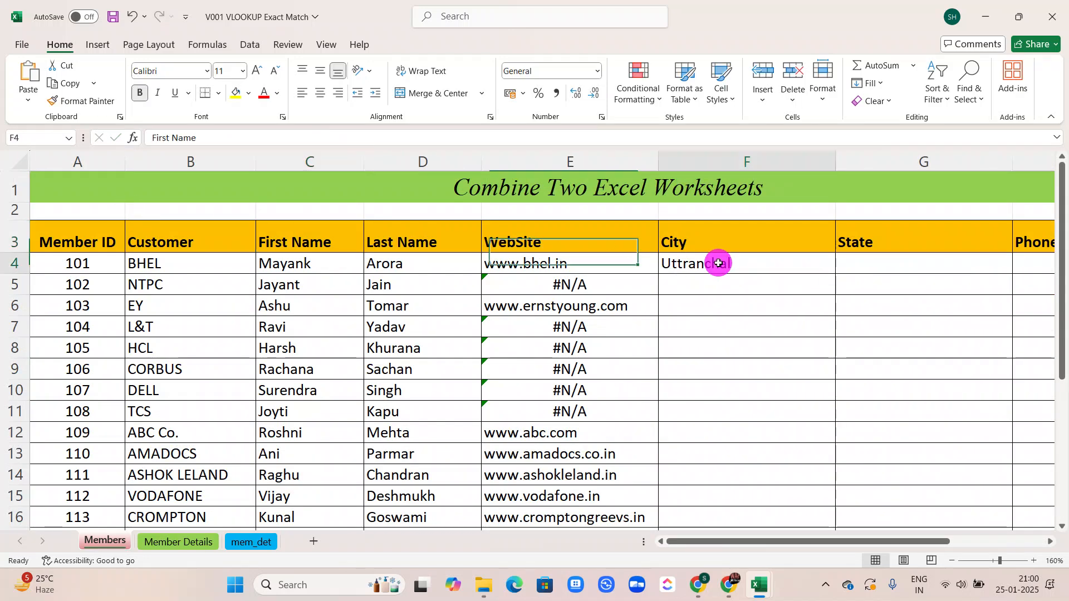
left_click(165, 548)
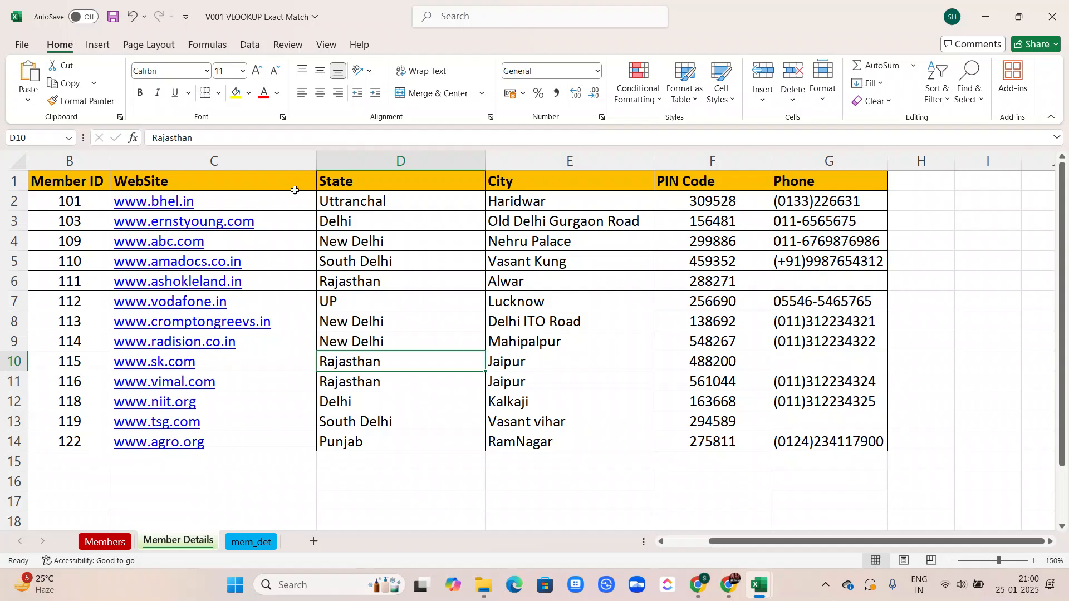
left_click(102, 542)
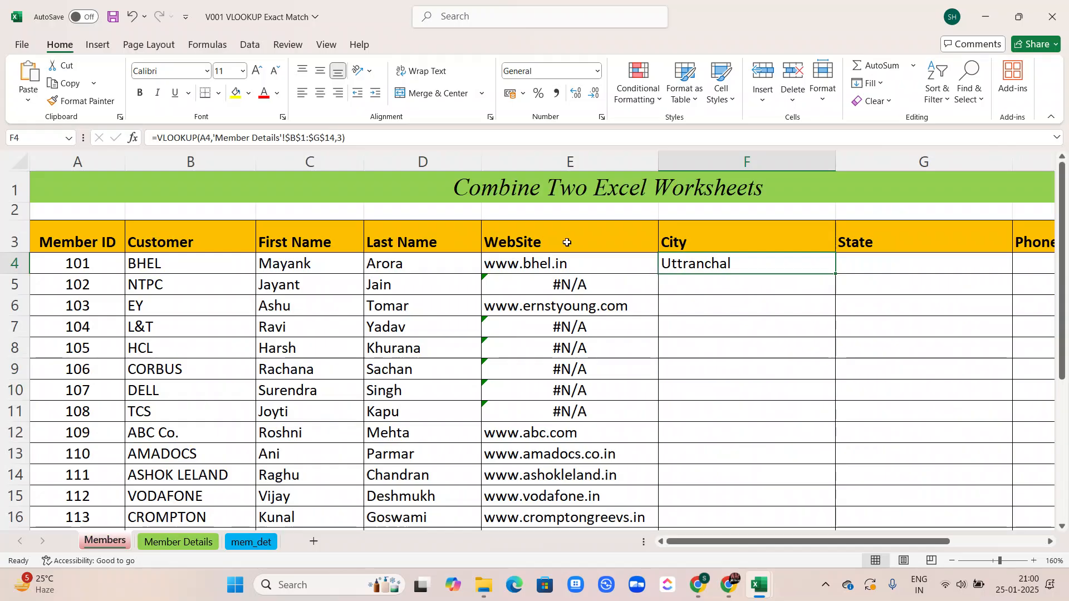
left_click(178, 541)
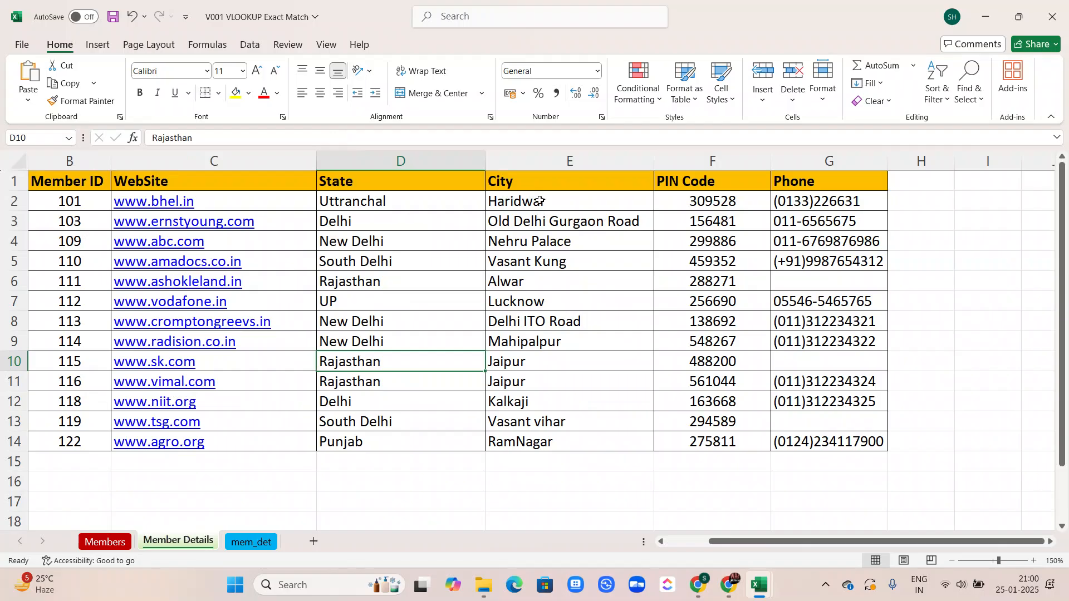
left_click(104, 543)
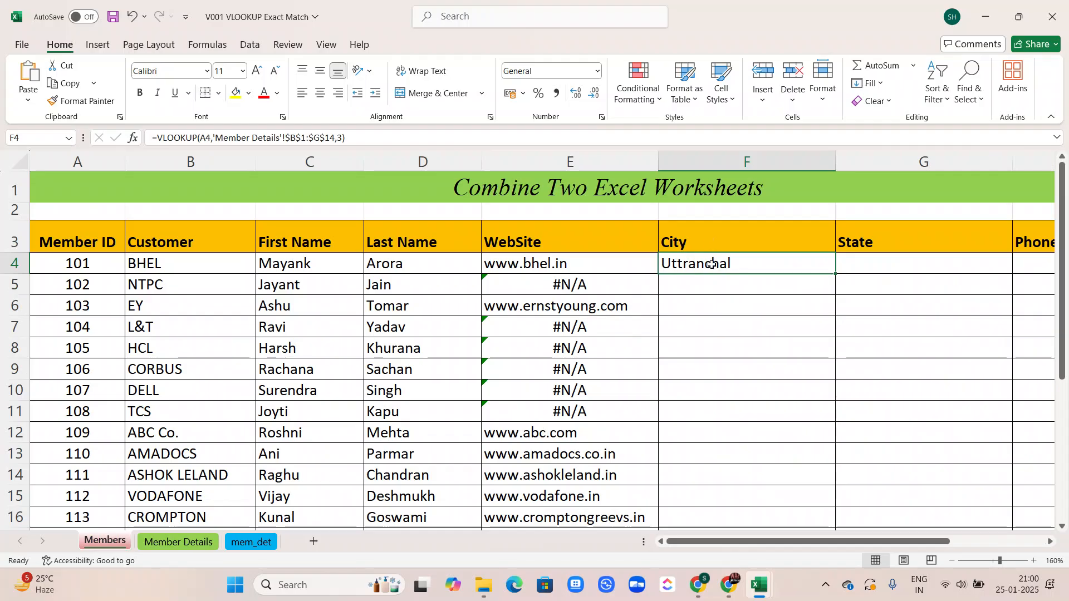
Change the VLOOKUP in F4 to return column 4 and add 0 as its exact-match argument.
double_click(711, 266)
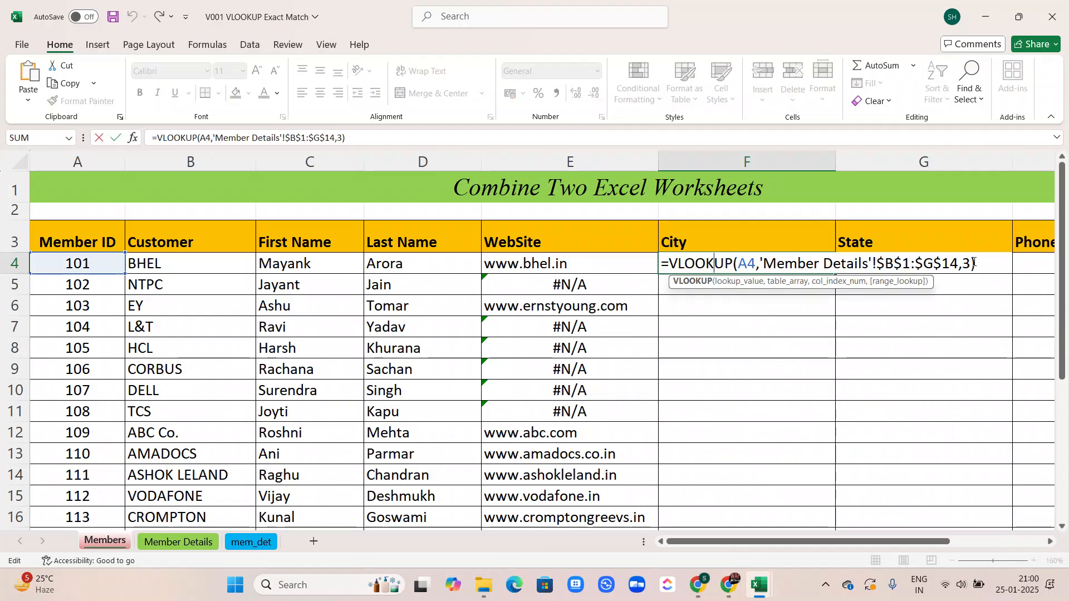
left_click(969, 263)
key("BackSpace")
type("4")
type(",0")
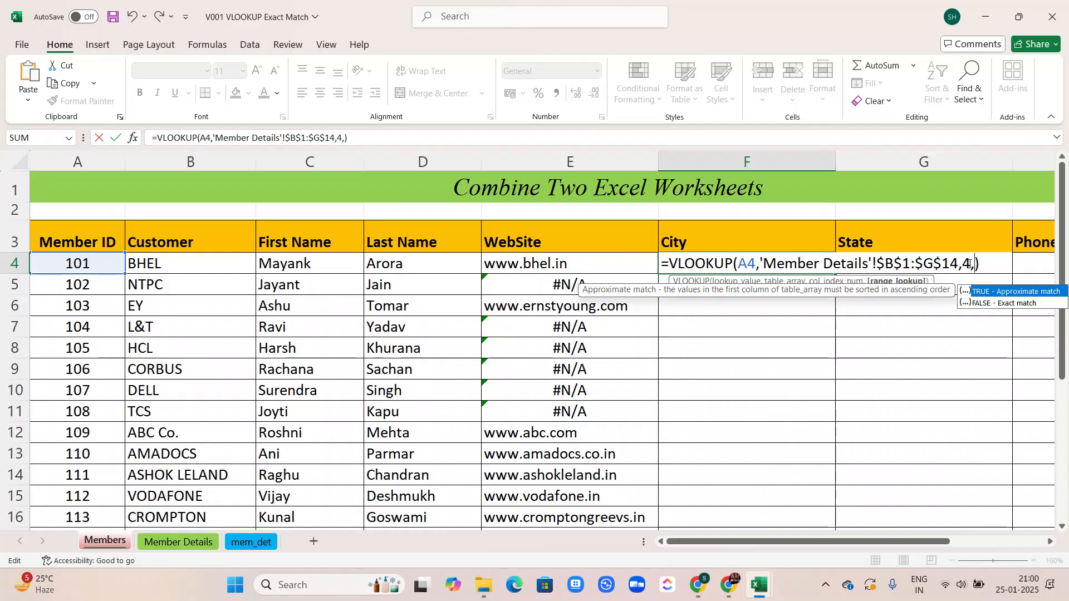
key("Return")
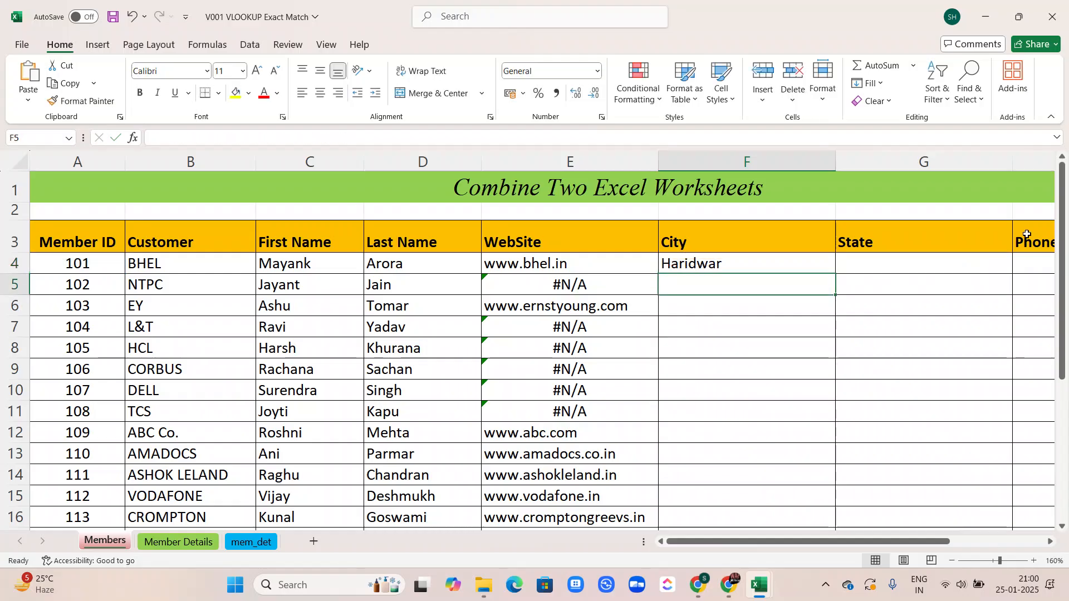
Fill the VLOOKUP from F4 down the City column.
left_click(686, 267)
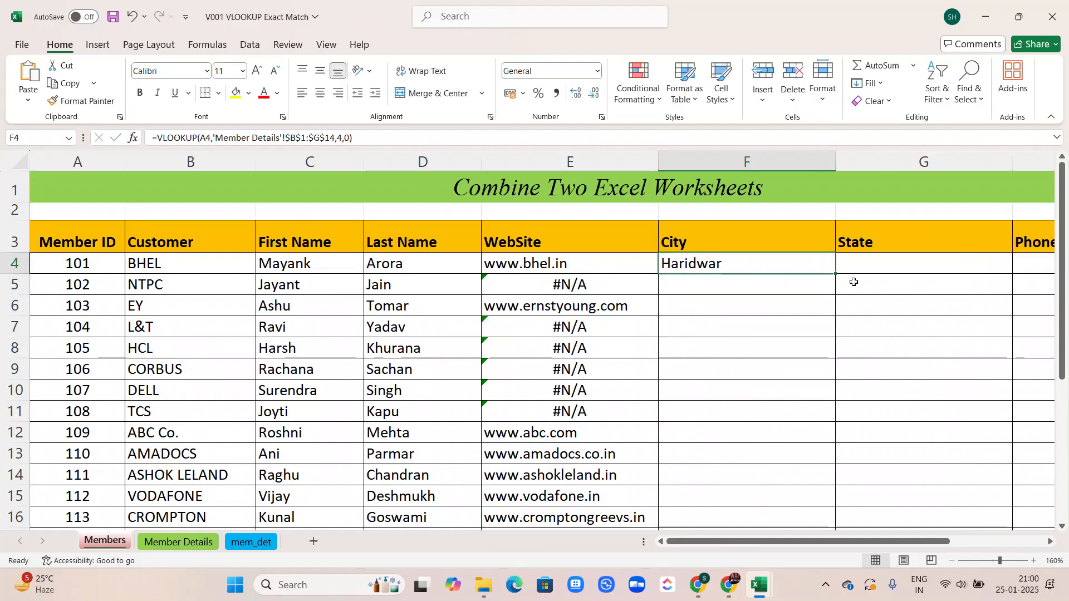
double_click(835, 275)
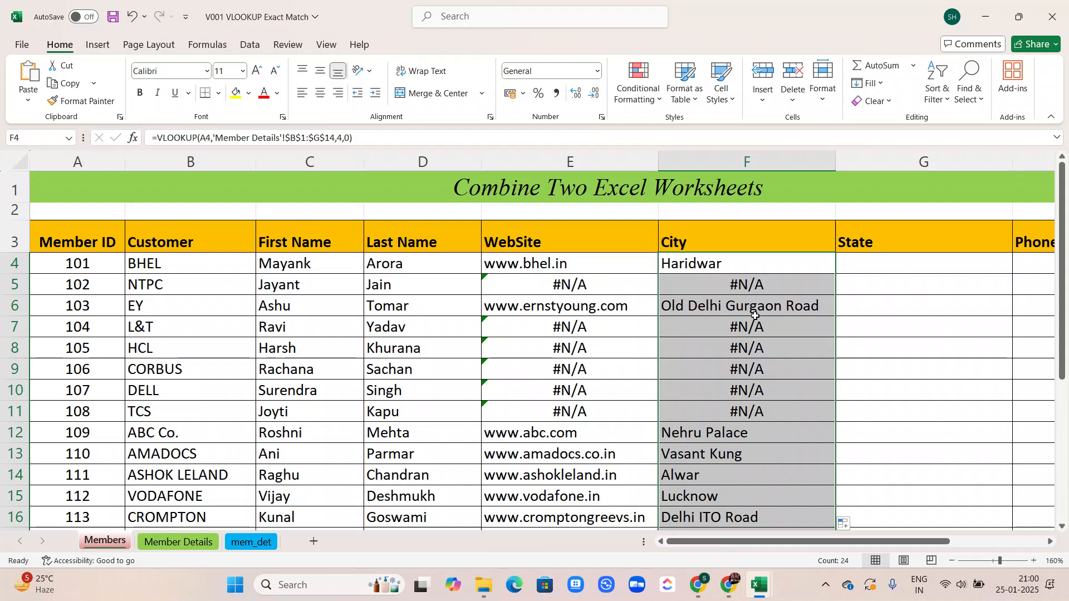
scroll(721, 366, "down", 2)
scroll(724, 335, "up", 2)
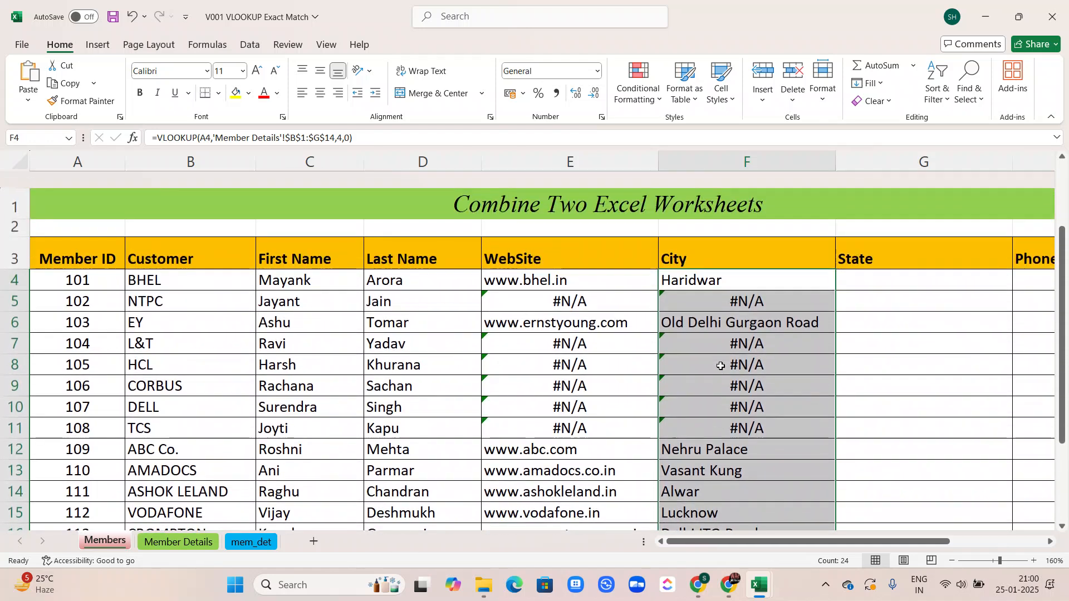
Compare the layout of the Member Details sheet with the horizontal table on mem_det, checking its State and Phone rows.
left_click(187, 543)
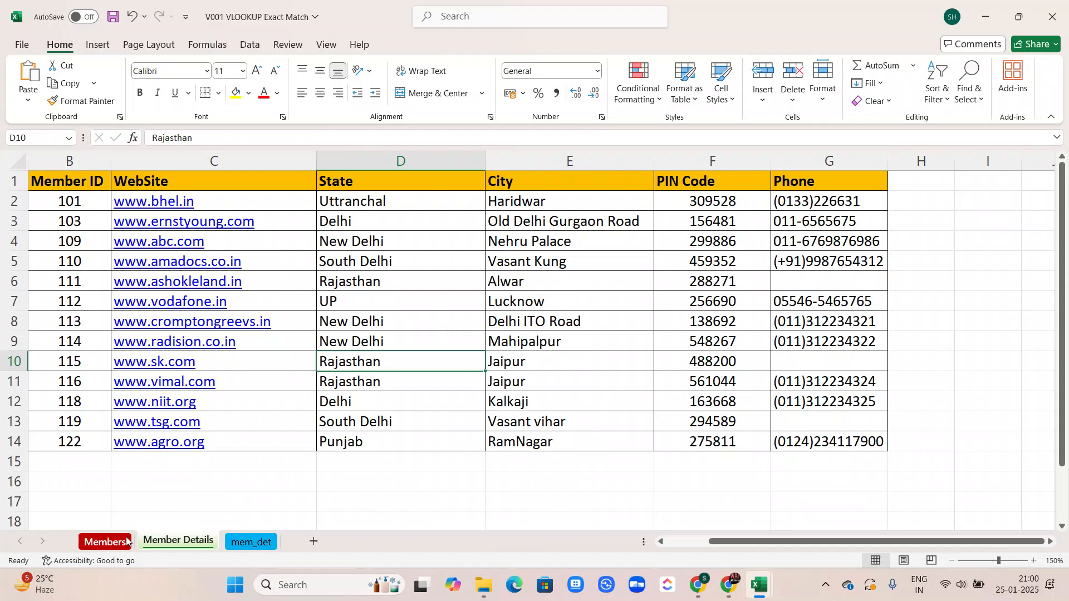
left_click(105, 541)
scroll(862, 381, "right", 2)
scroll(862, 381, "right", 2)
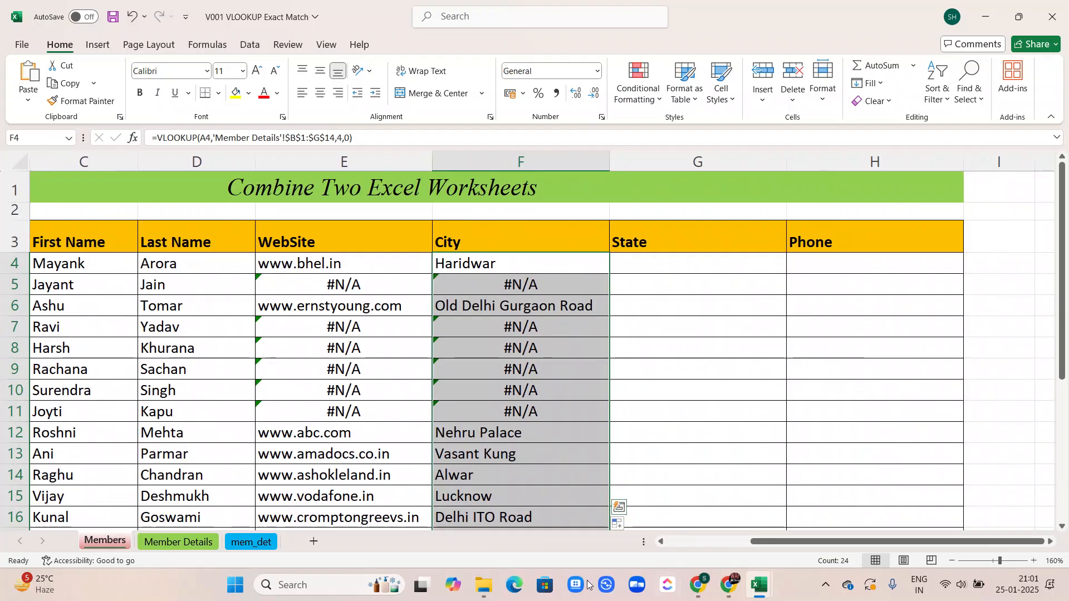
left_click(253, 543)
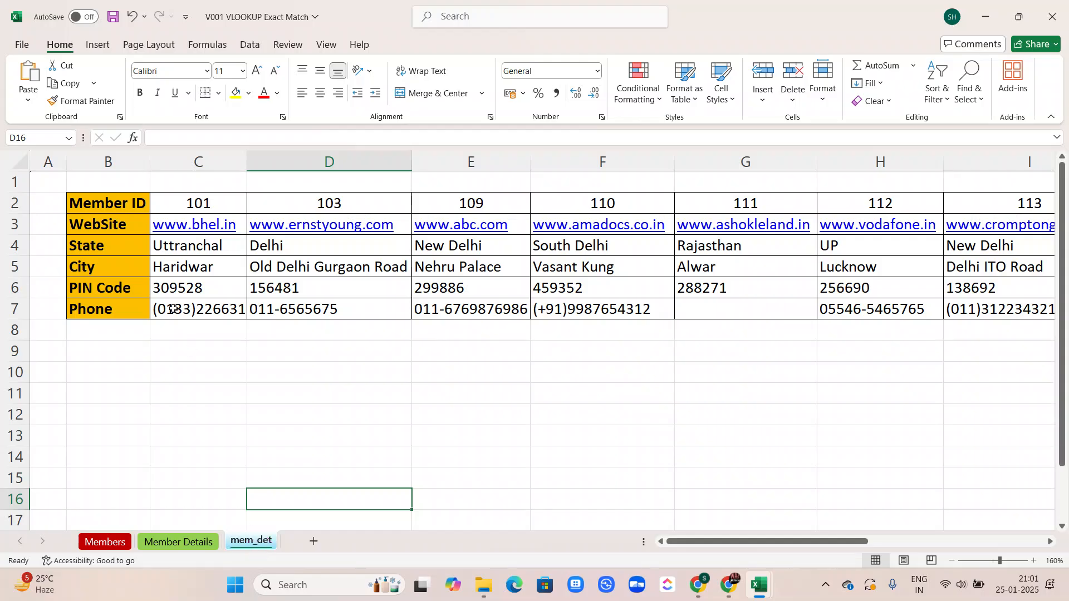
left_click(137, 247)
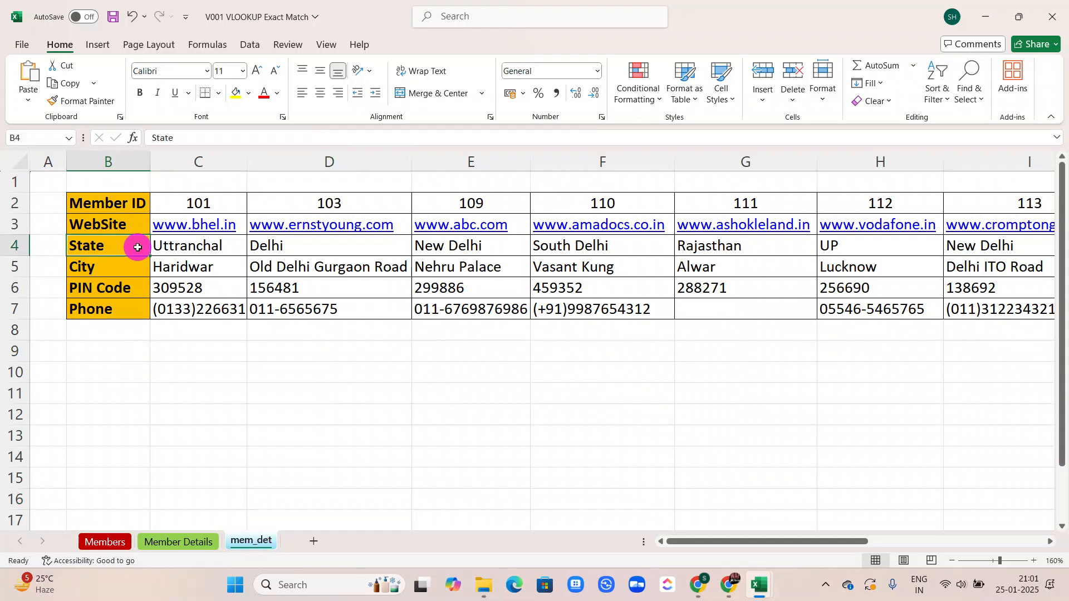
left_click(140, 314)
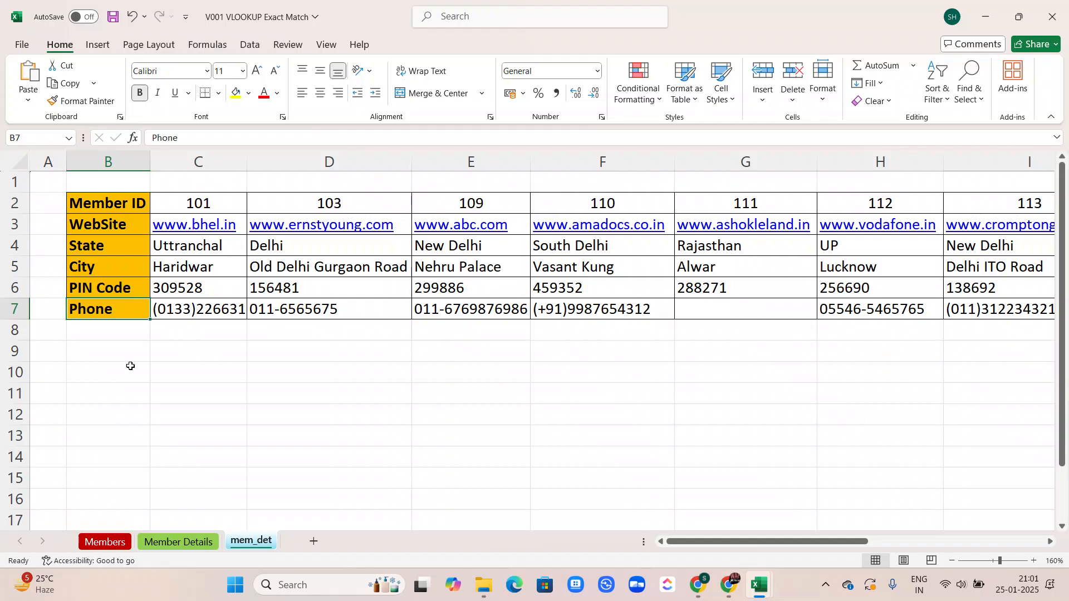
left_click(105, 543)
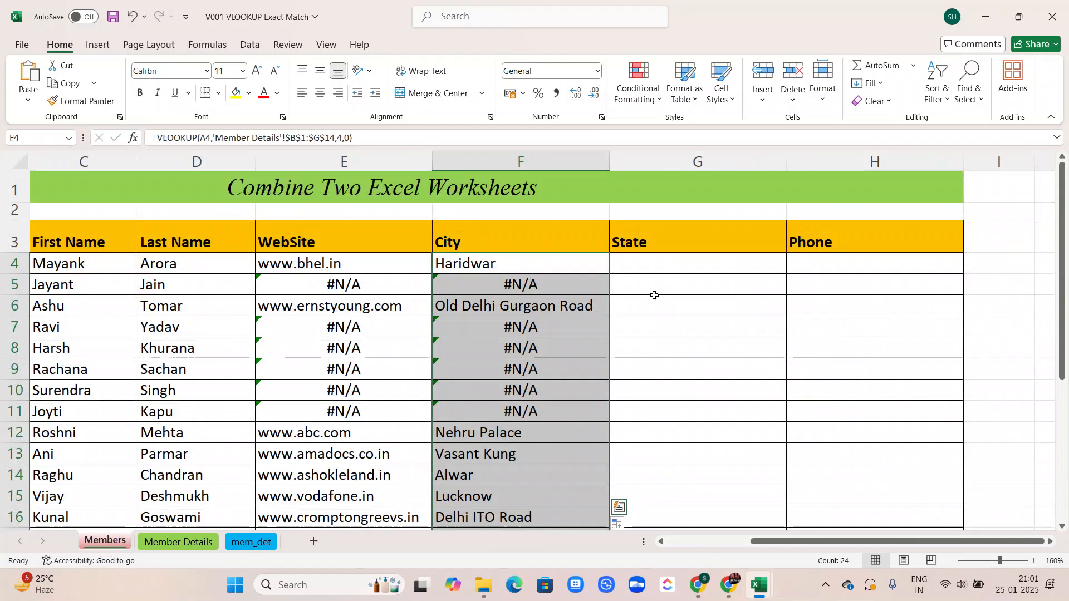
Begin an HLOOKUP in G4 under State on the Members sheet with A4 as the lookup value.
left_click(639, 266)
type("=")
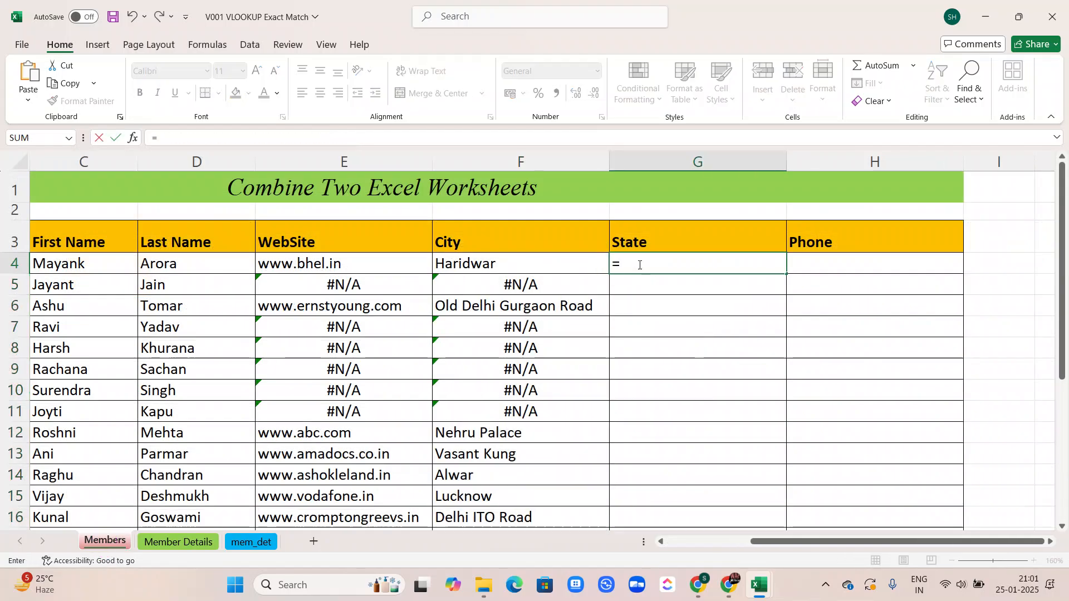
type("hloo")
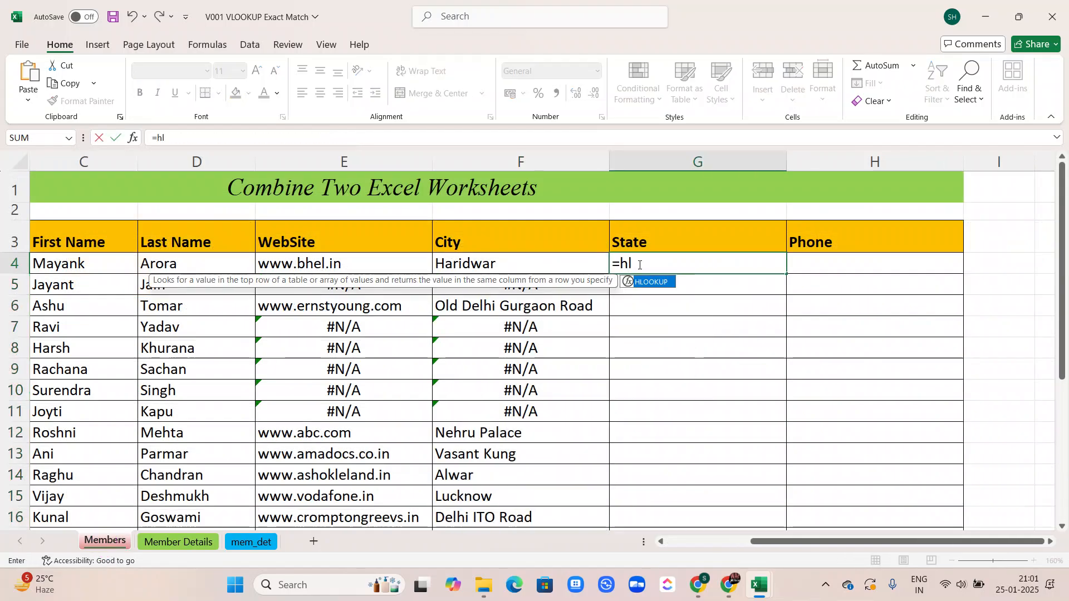
key("Tab")
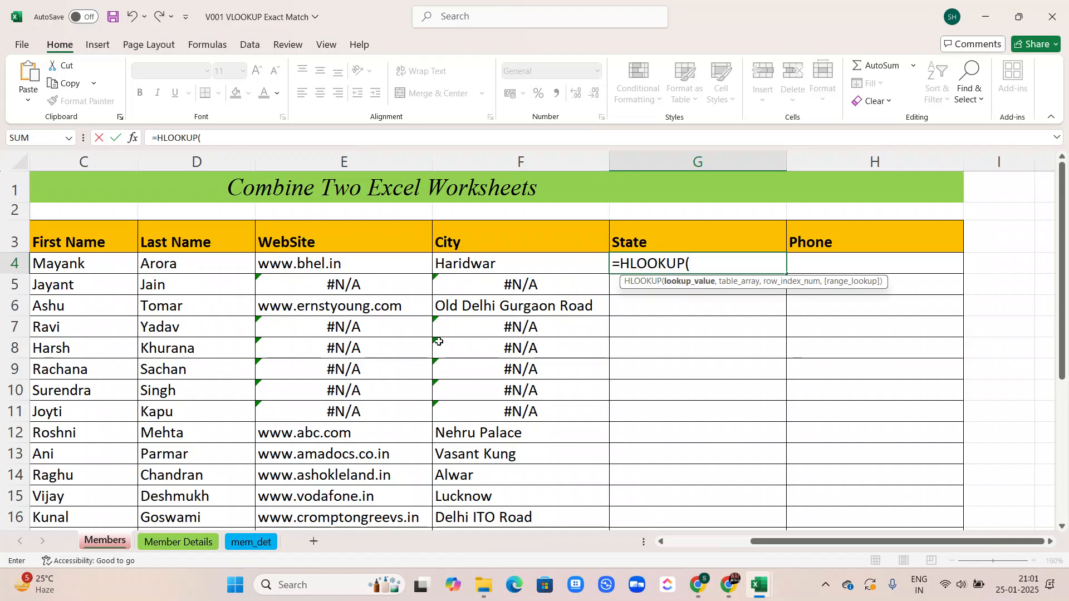
scroll(439, 341, "left", 3)
left_click(44, 261)
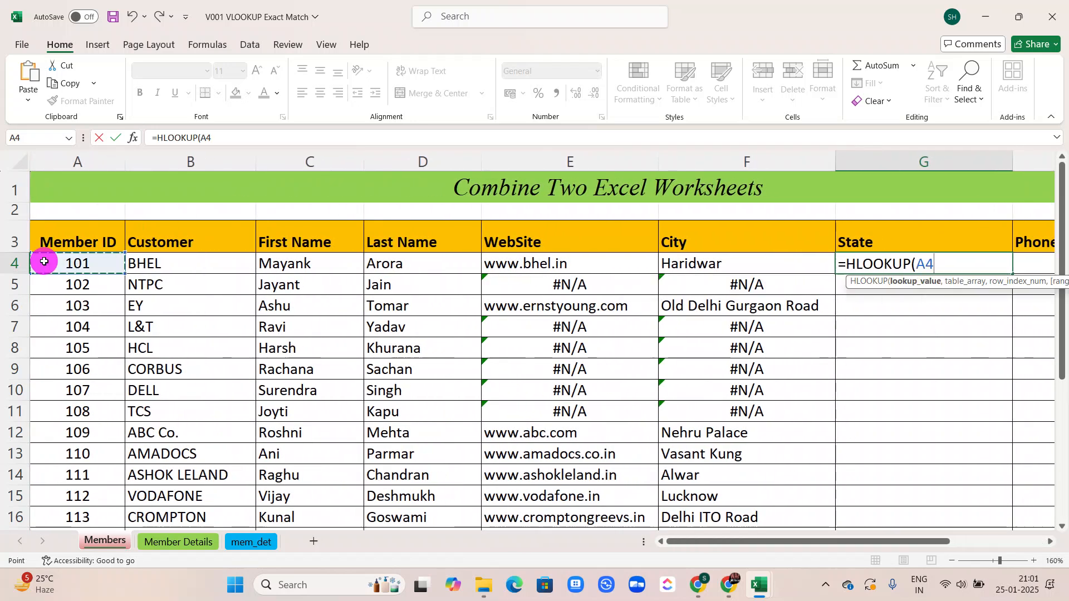
type(",")
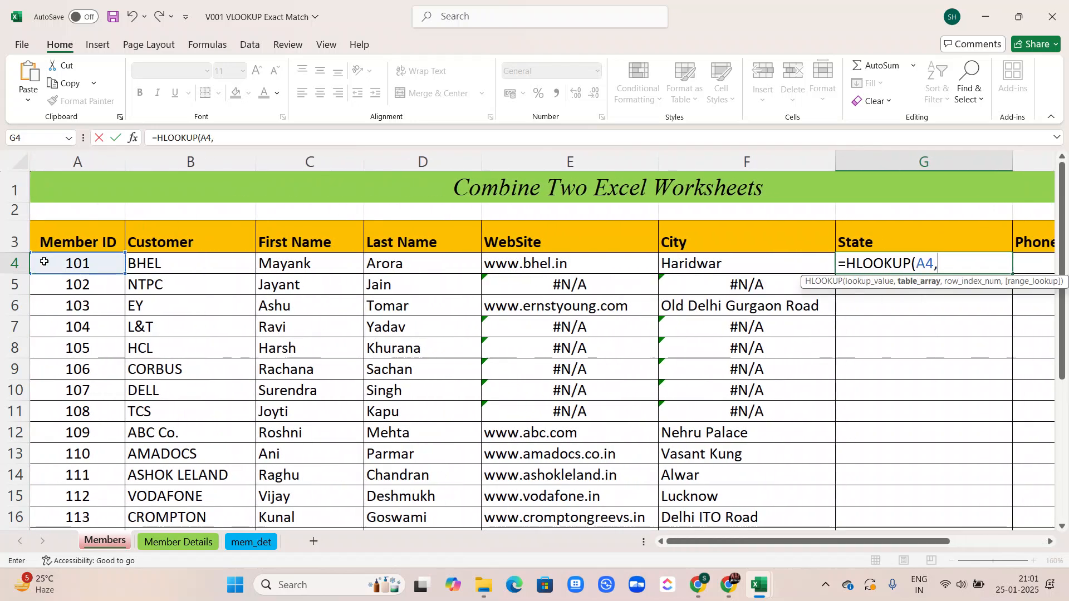
Set the HLOOKUP's table array to the whole mem_det table as the absolute range $B$2:$O$7.
left_click(252, 541)
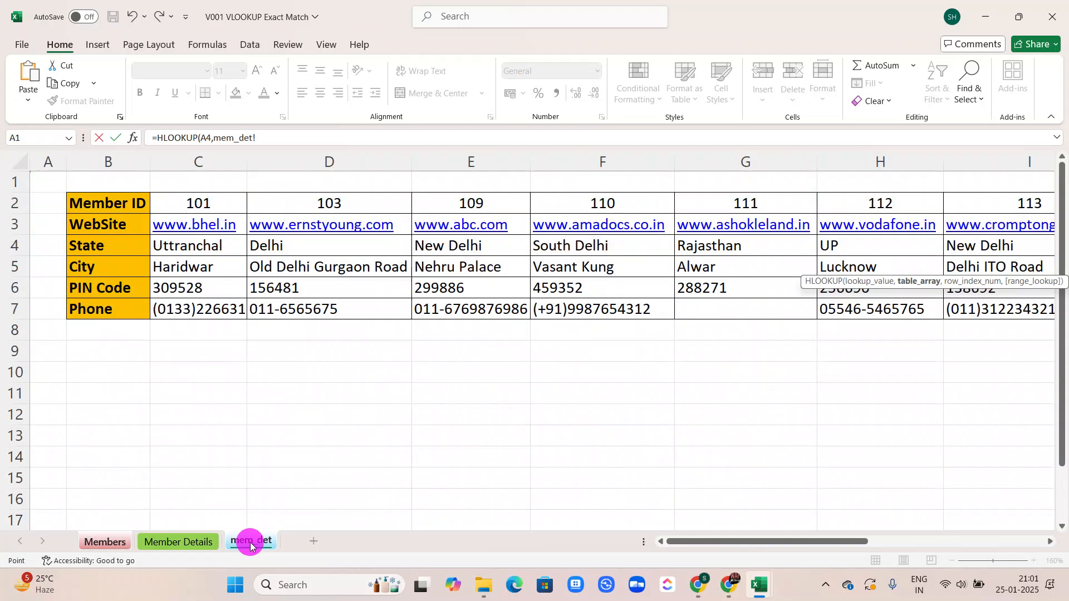
left_click(82, 206)
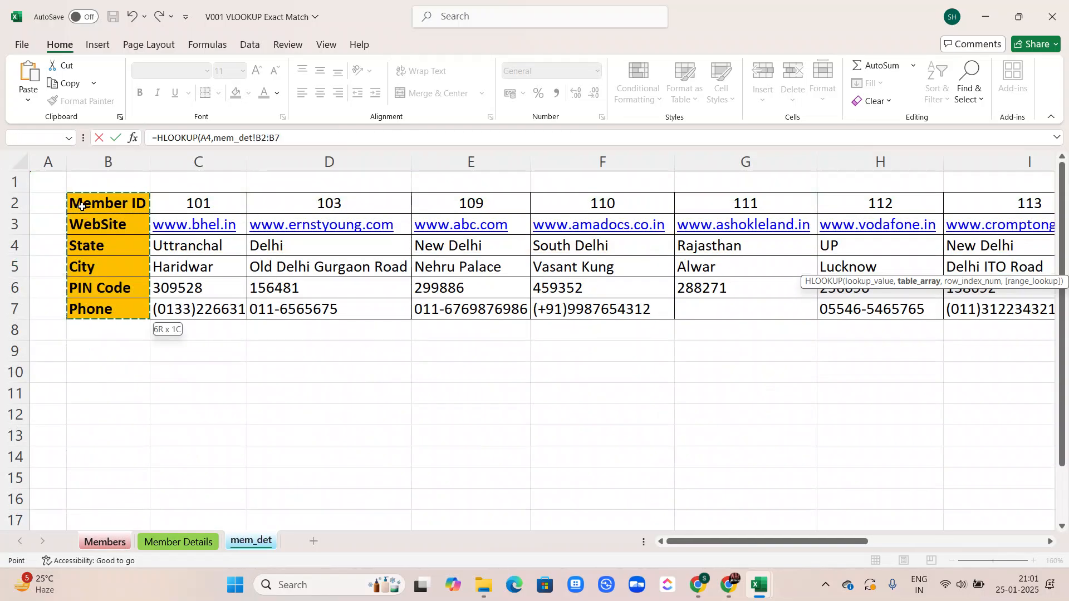
key("ctrl+shift+Right")
key("ctrl+shift+Down")
scroll(82, 207, "left", 6)
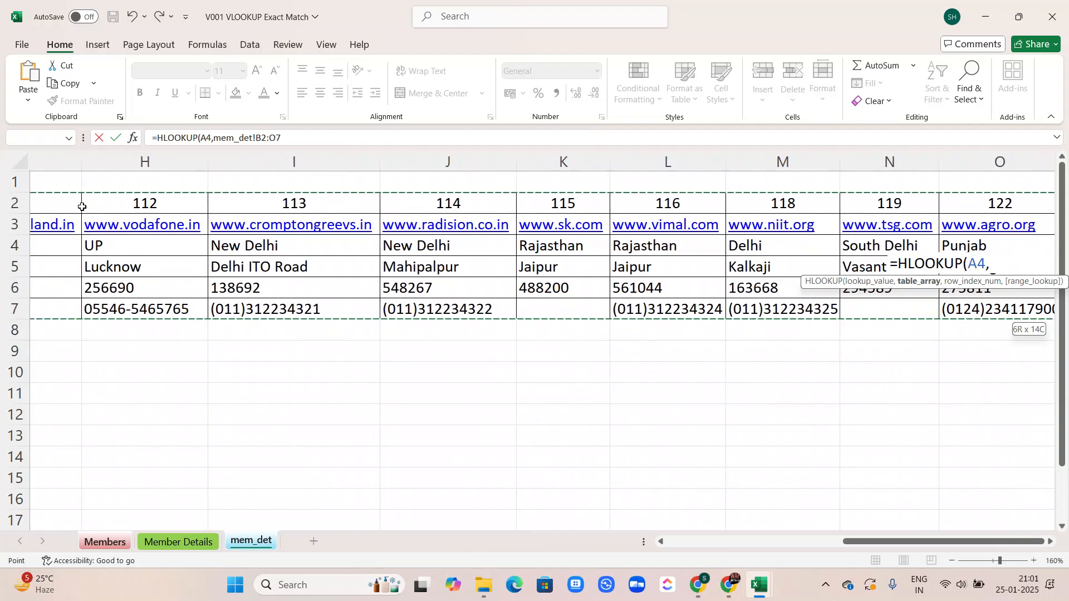
scroll(82, 207, "left", 3)
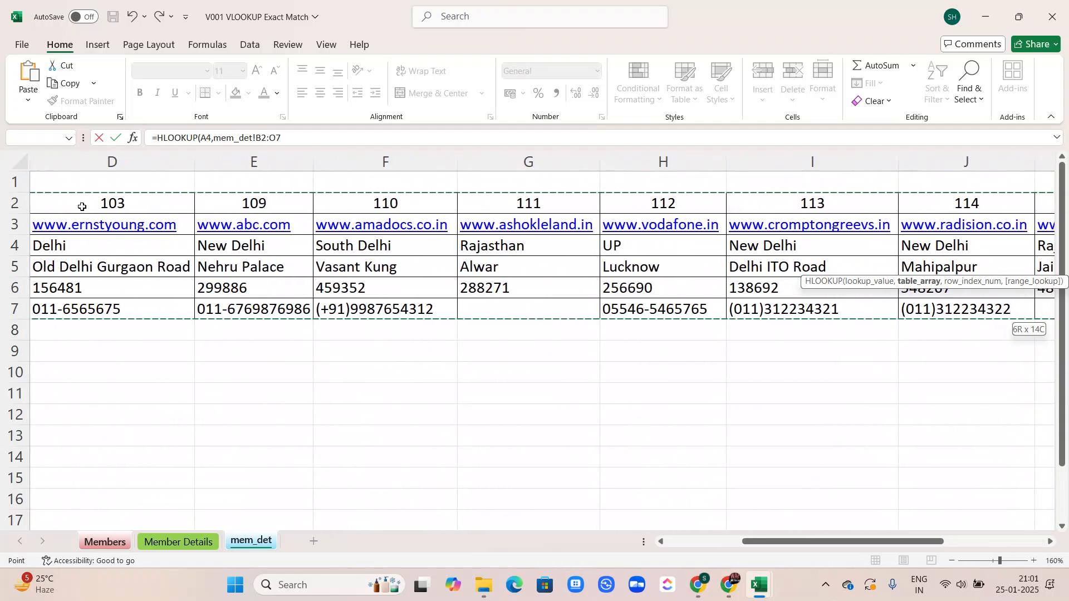
key("F4")
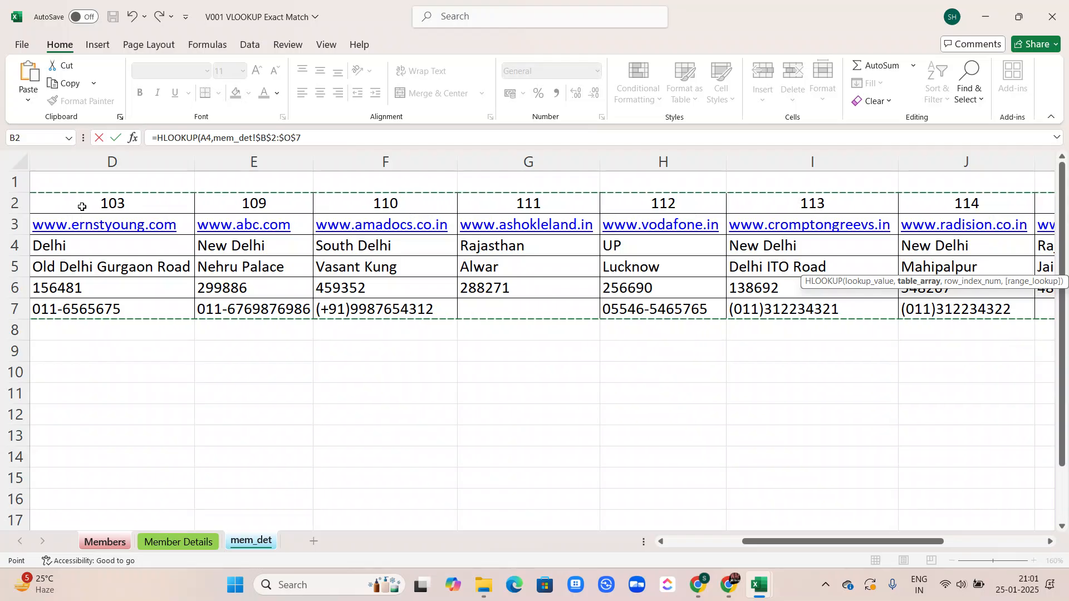
type(",")
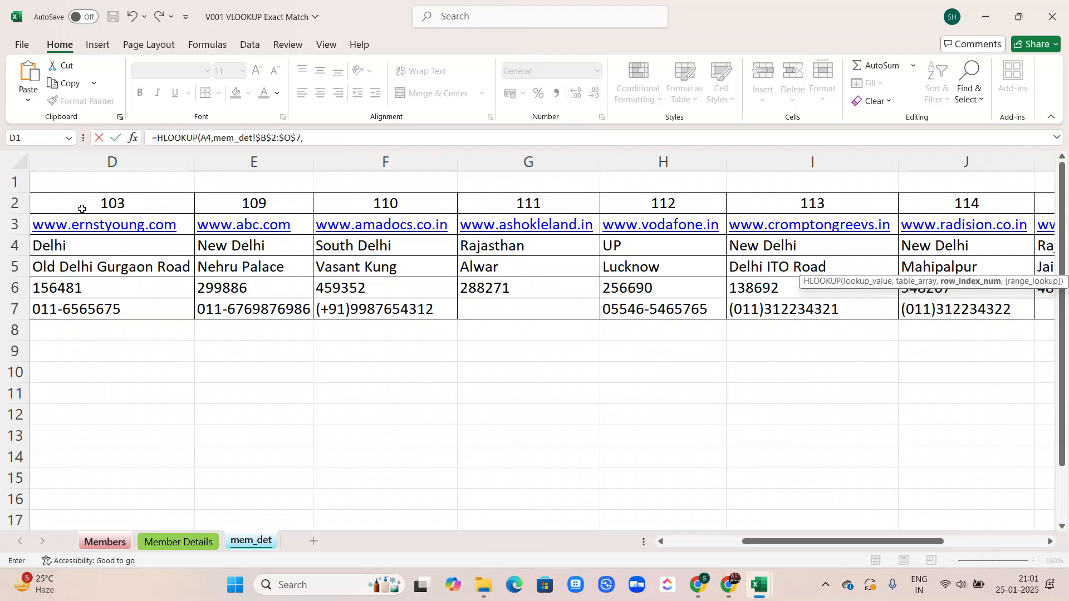
Complete the State HLOOKUP with row index 3 and exact-match argument 0, and fill it down the State column.
scroll(82, 207, "left", 3)
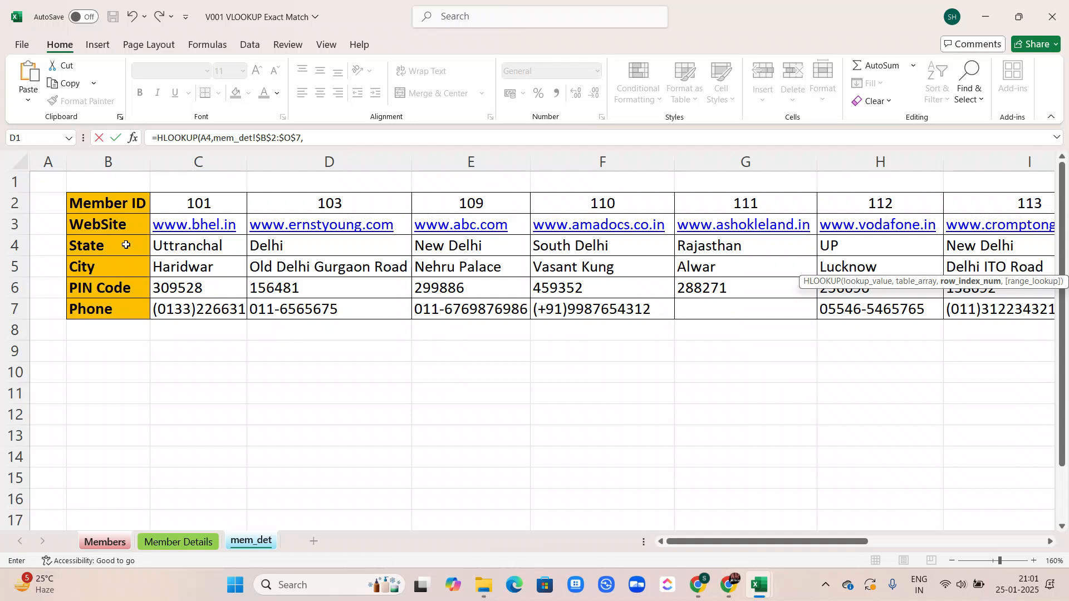
type("3,0")
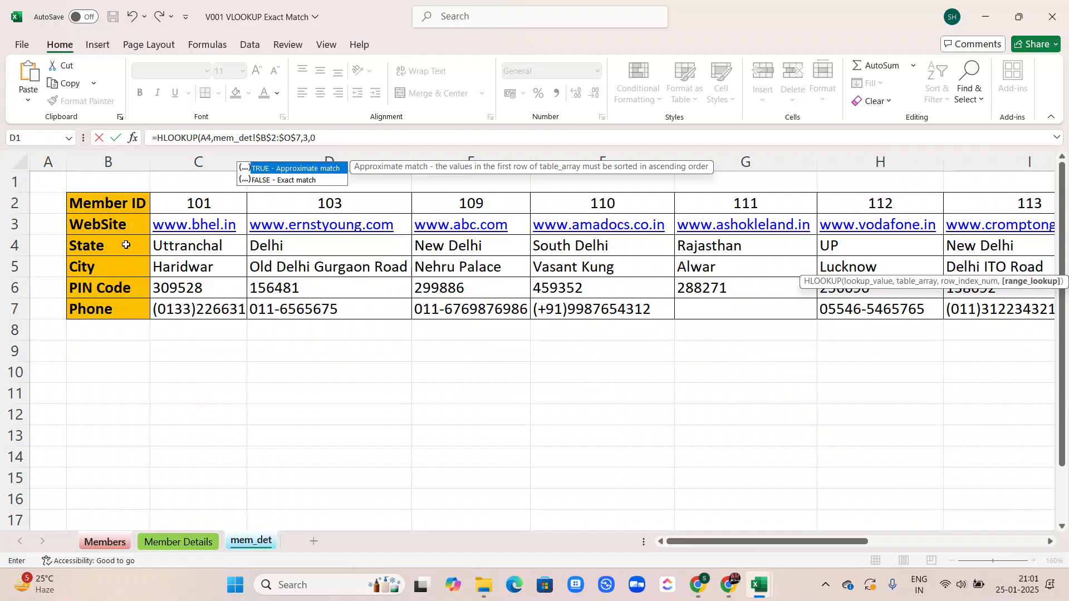
key("Return")
scroll(504, 365, "right", 3)
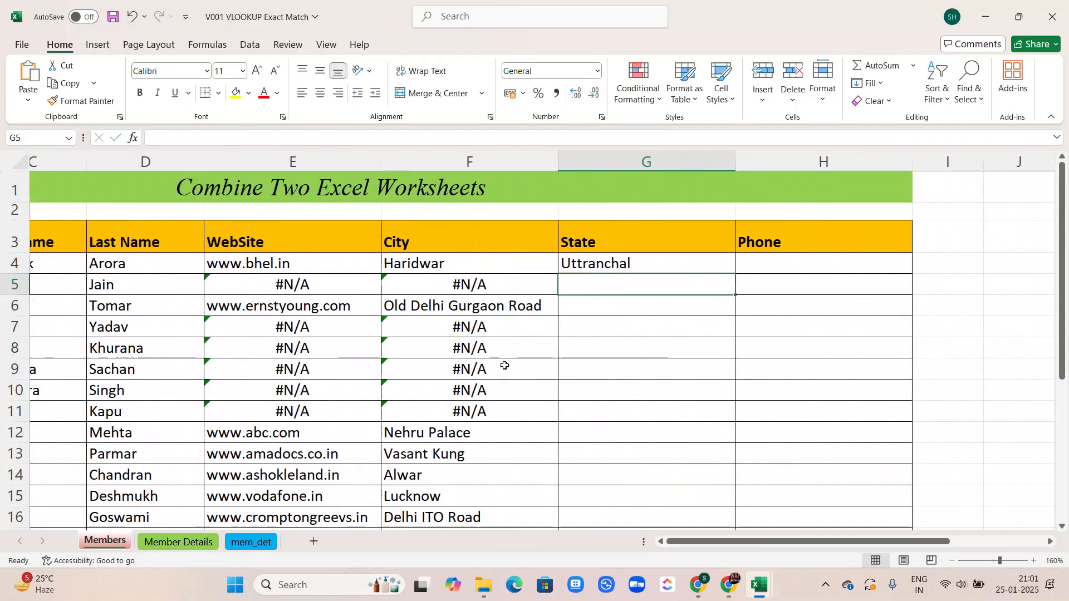
scroll(504, 365, "right", 2)
left_click(547, 266)
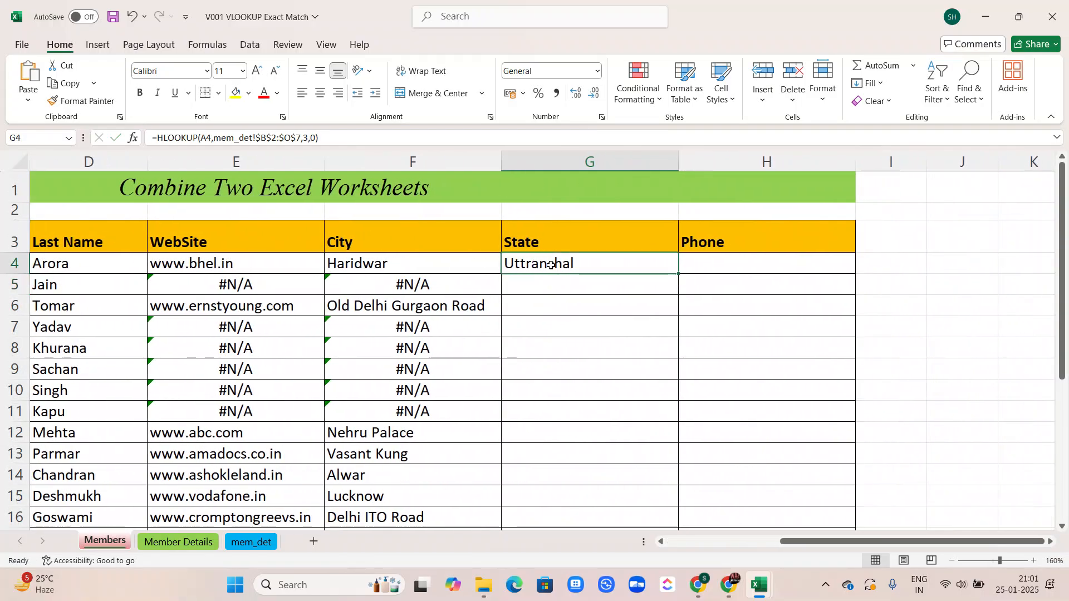
double_click(678, 274)
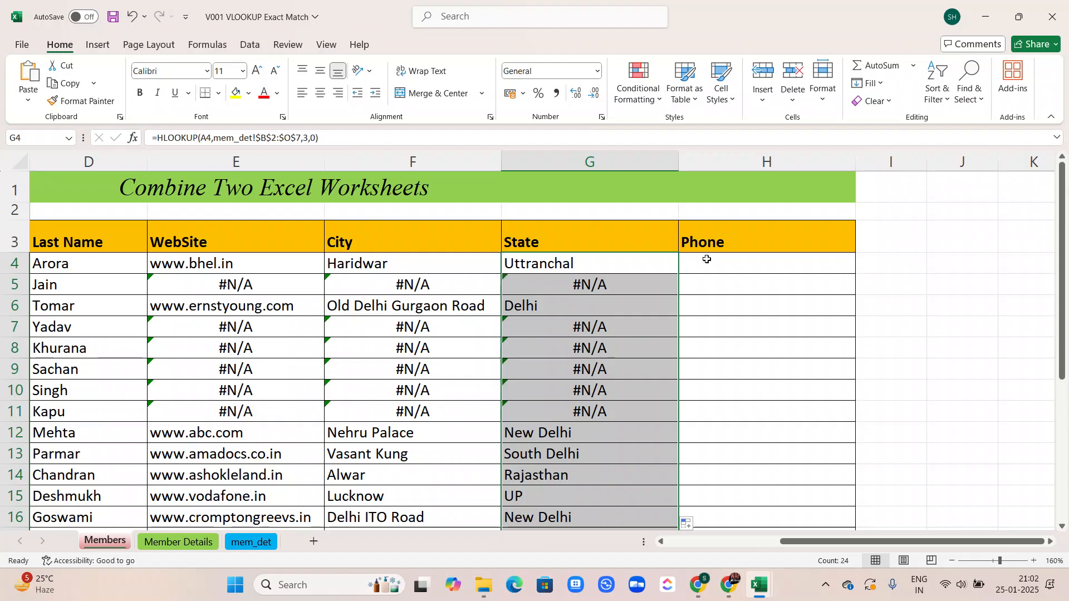
Begin an HLOOKUP in H4 under Phone on the Members sheet with A4 as the lookup value.
left_click(706, 259)
type("=x")
key("BackSpace")
type("h")
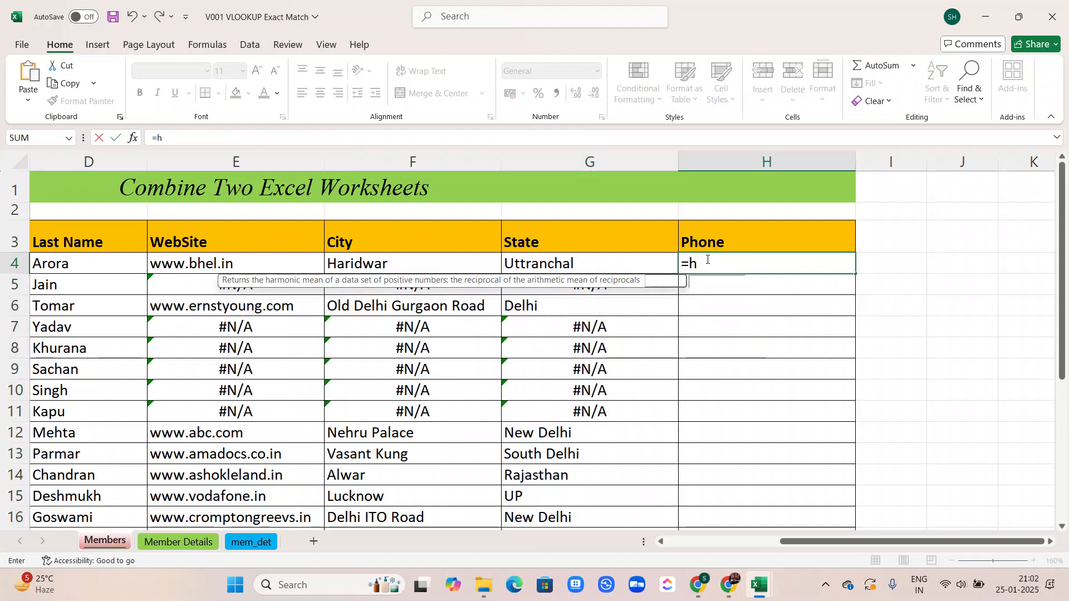
type("loo")
key("Tab")
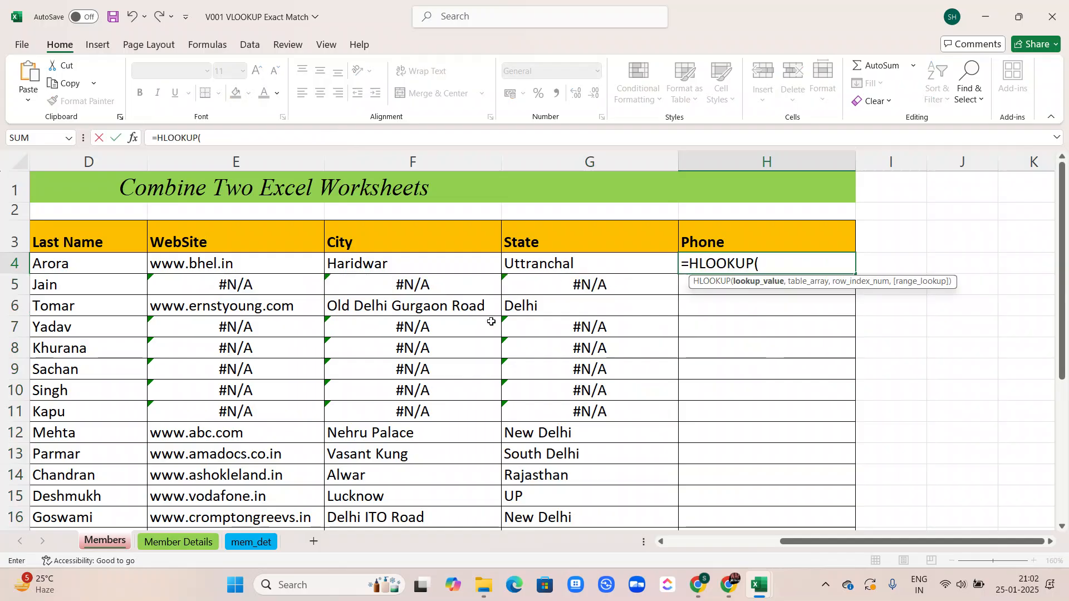
scroll(482, 319, "left", 4)
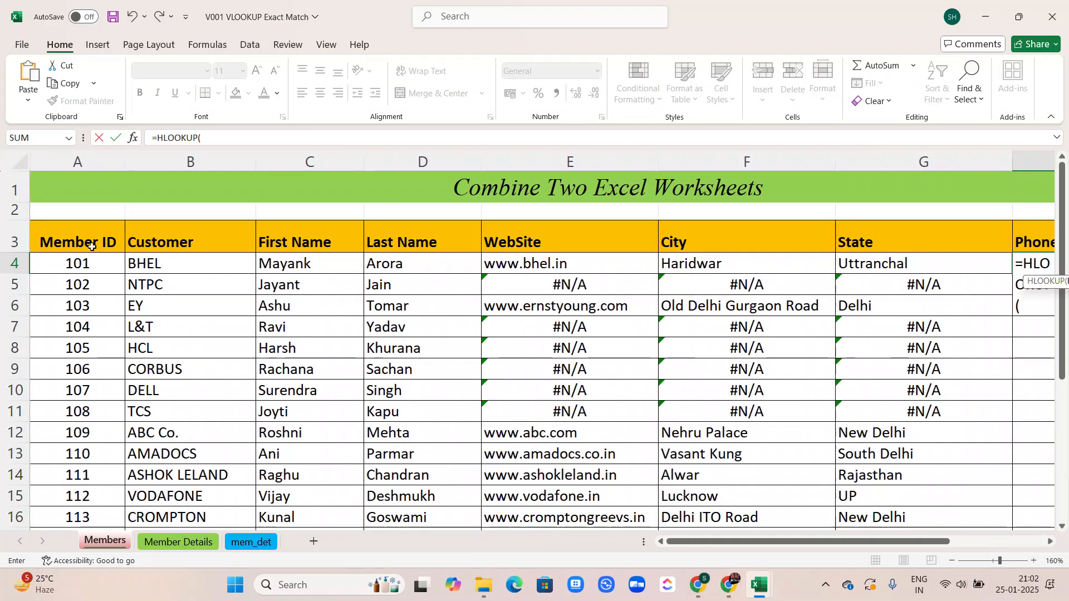
left_click(75, 259)
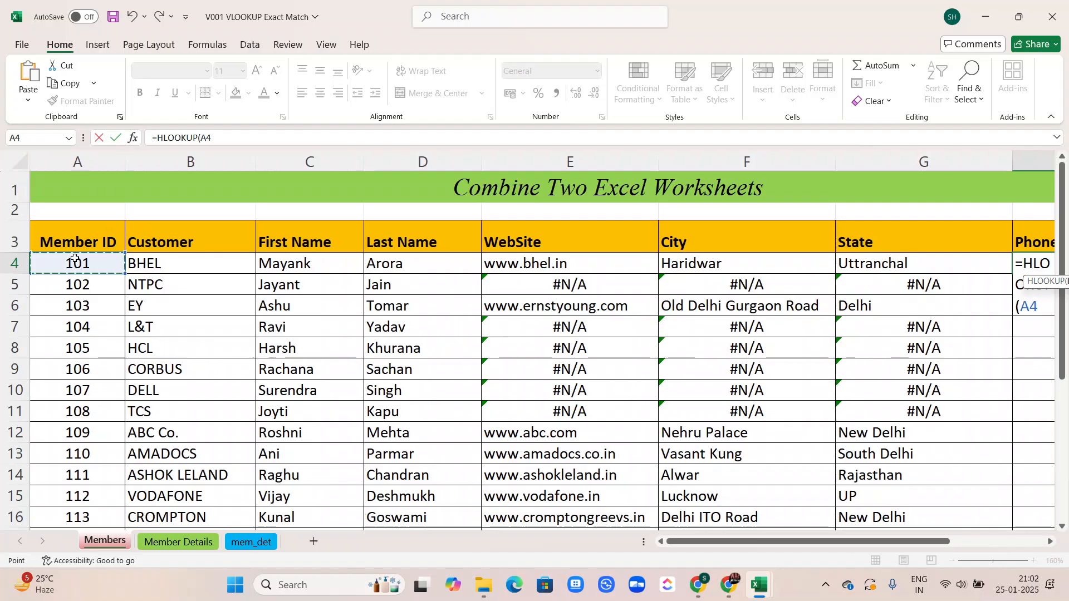
type(",")
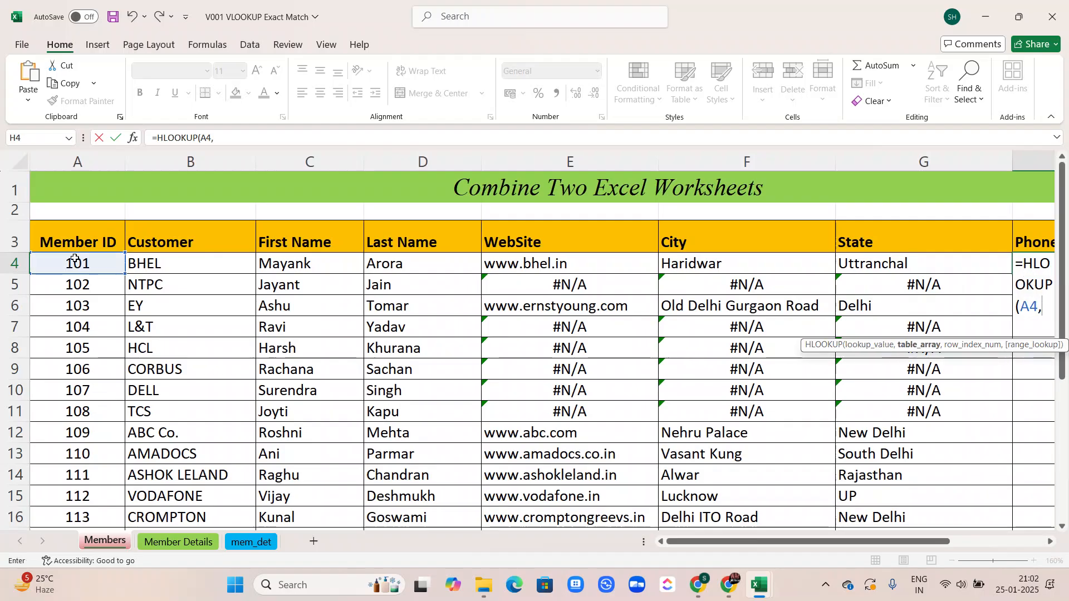
Set the Phone HLOOKUP's table array to the whole mem_det table as the relative range B2:O7.
left_click(249, 543)
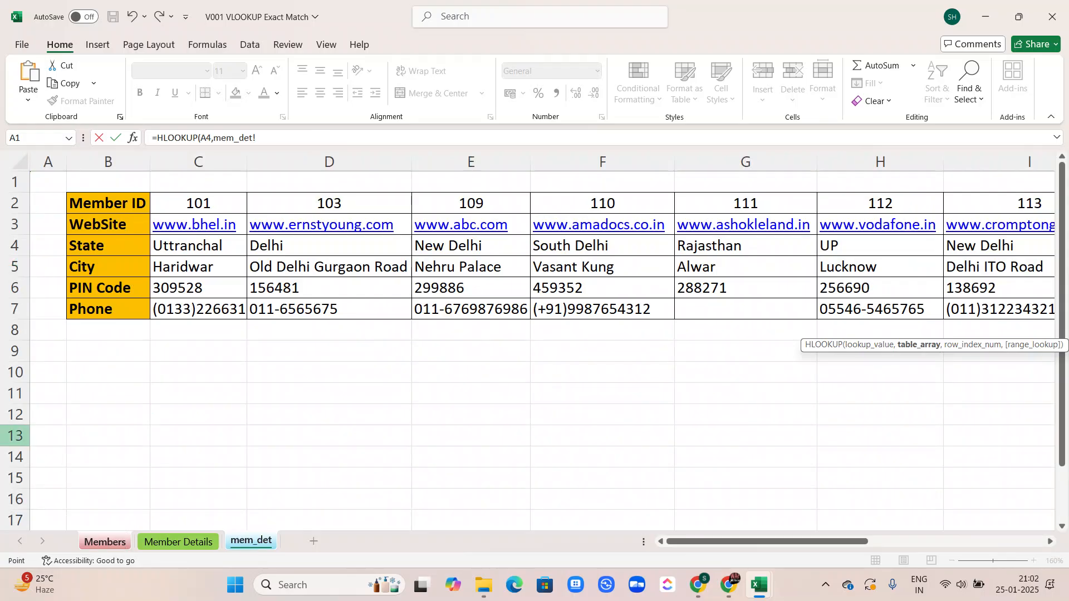
left_click(87, 202)
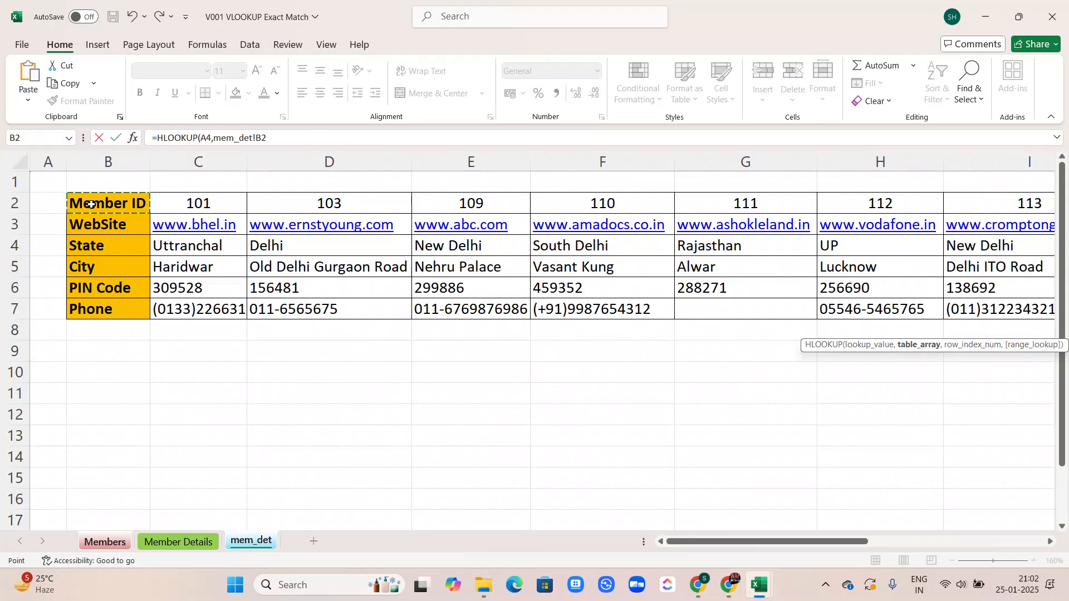
key("ctrl+shift+Down")
key("ctrl+shift+Right")
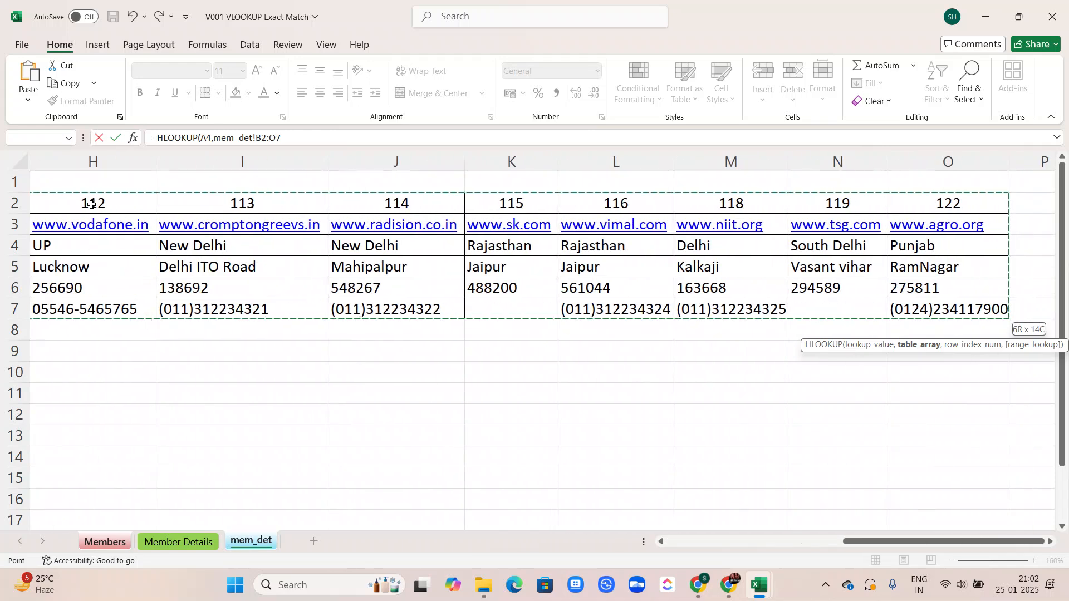
type(",")
scroll(112, 257, "left", 6)
scroll(115, 273, "left", 1)
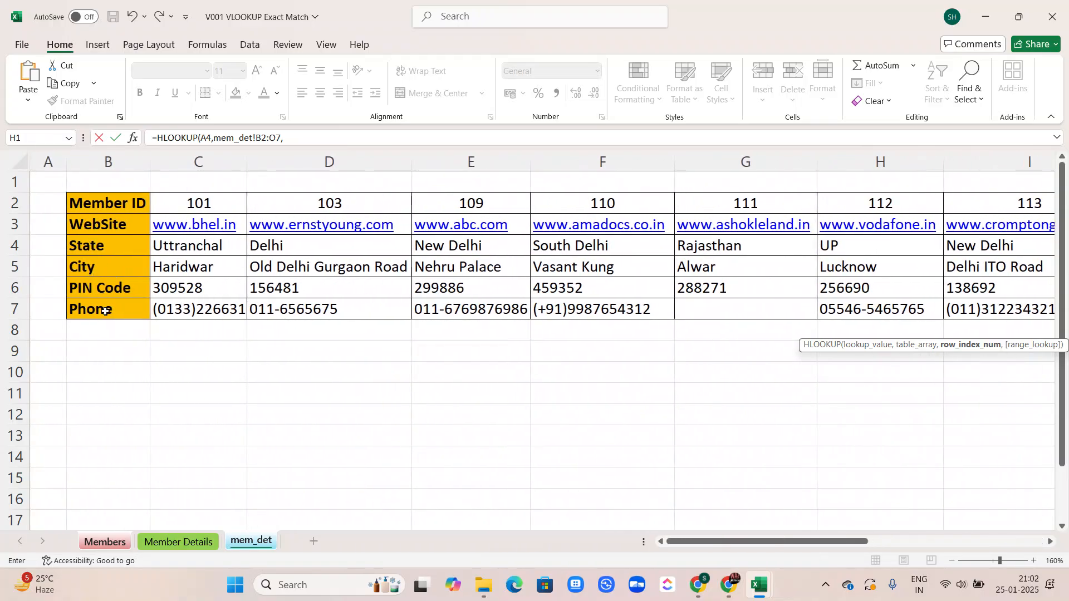
Complete the Phone HLOOKUP with row index 6 and exact-match argument 0, and fill it down the Phone column.
type("6,")
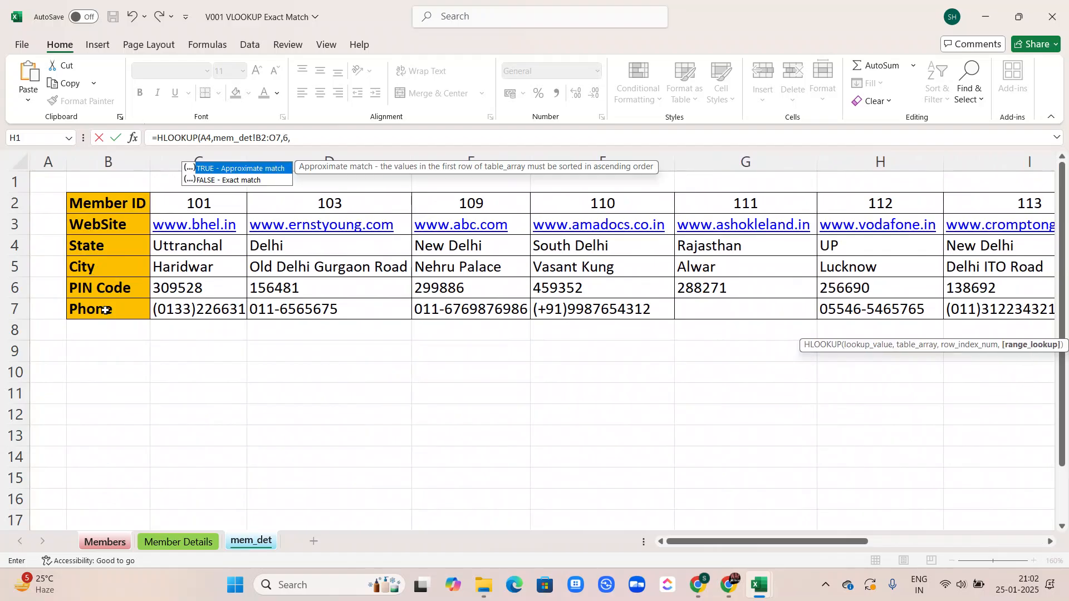
type("0")
key("Return")
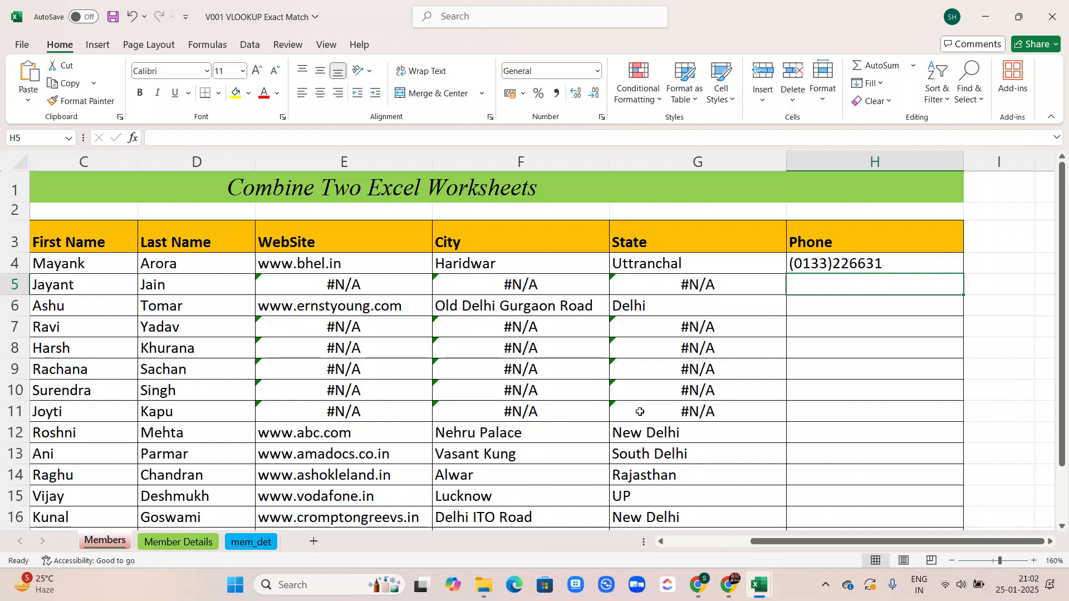
left_click(814, 263)
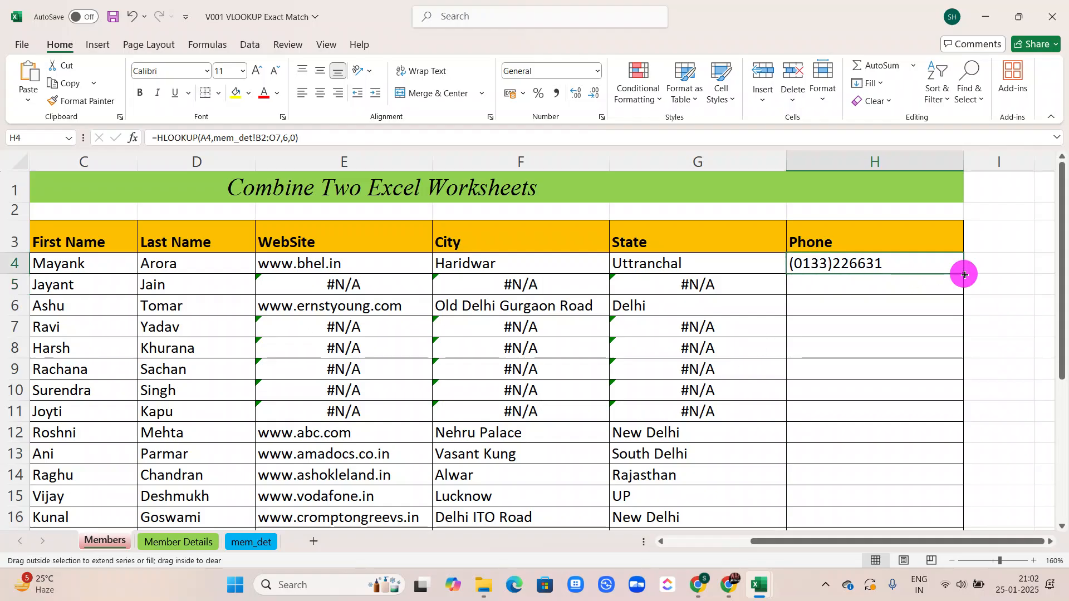
double_click(965, 273)
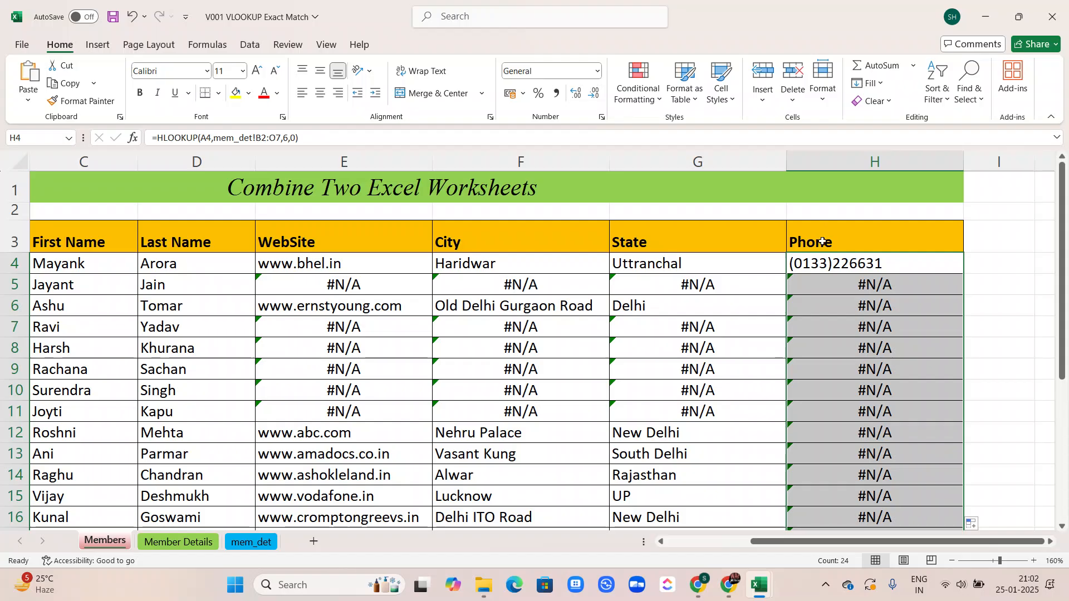
Check the formulas in H4 and H5, and clear the filled Phone formulas from H5 downward.
left_click(831, 265)
left_click(858, 285)
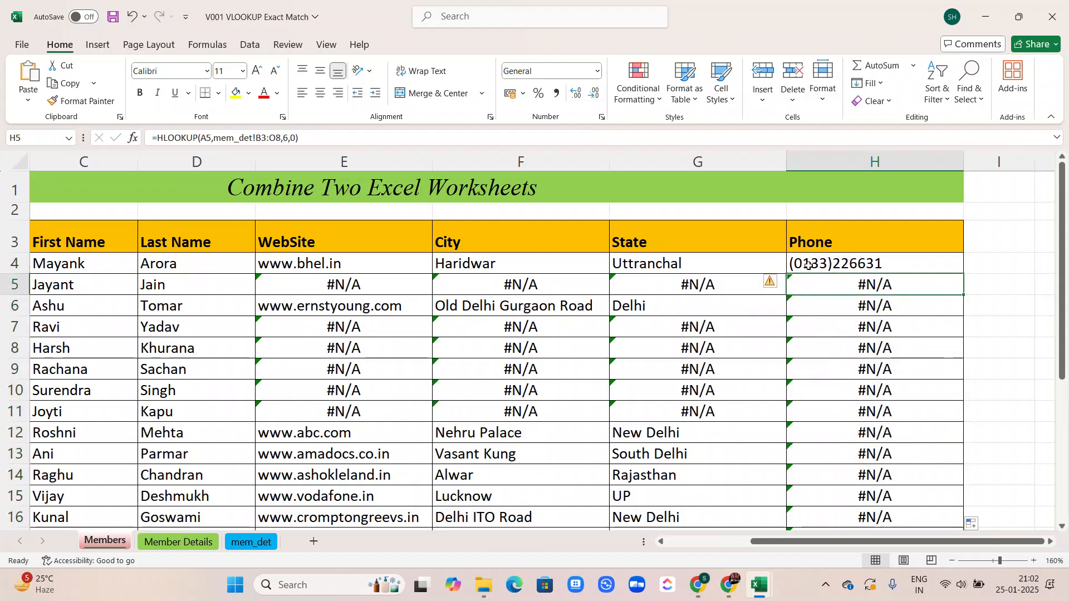
left_click(471, 14)
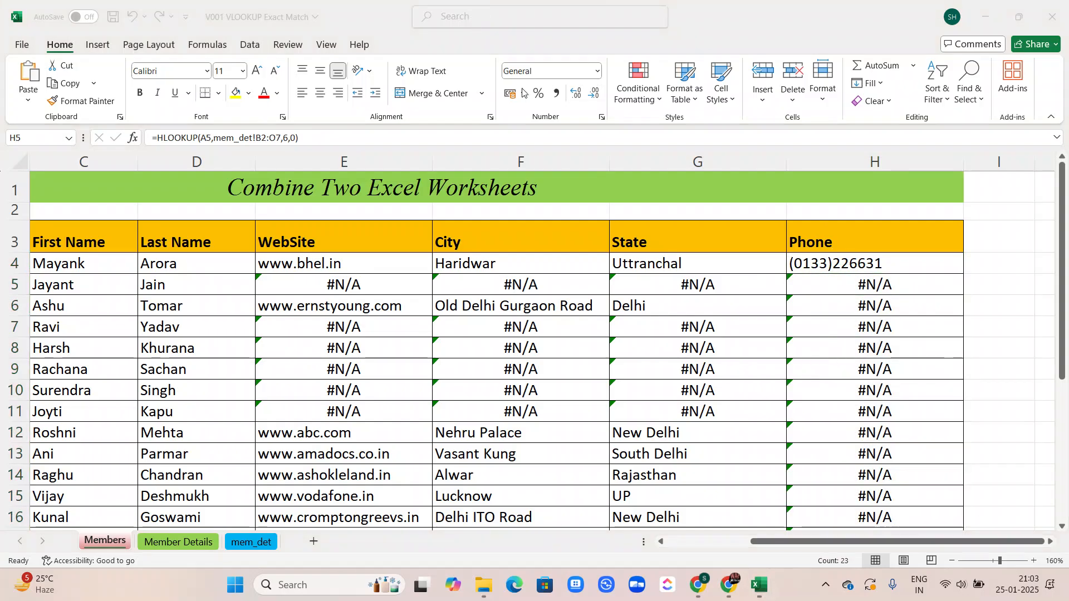
left_click(810, 280)
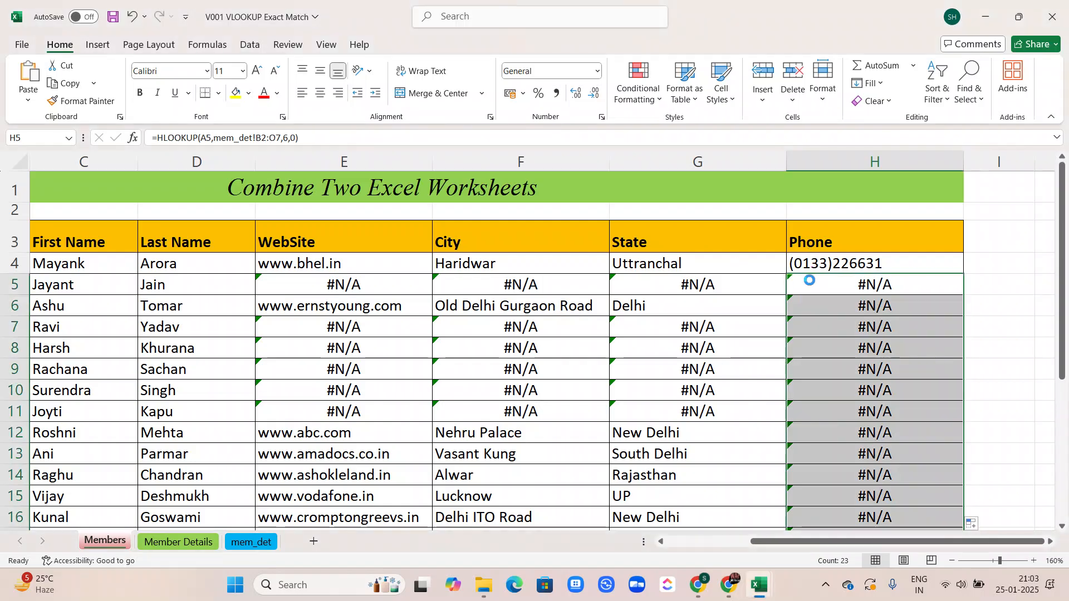
key("Delete")
Begin a new HLOOKUP in H5 under Phone with A5 as the lookup value.
type("=")
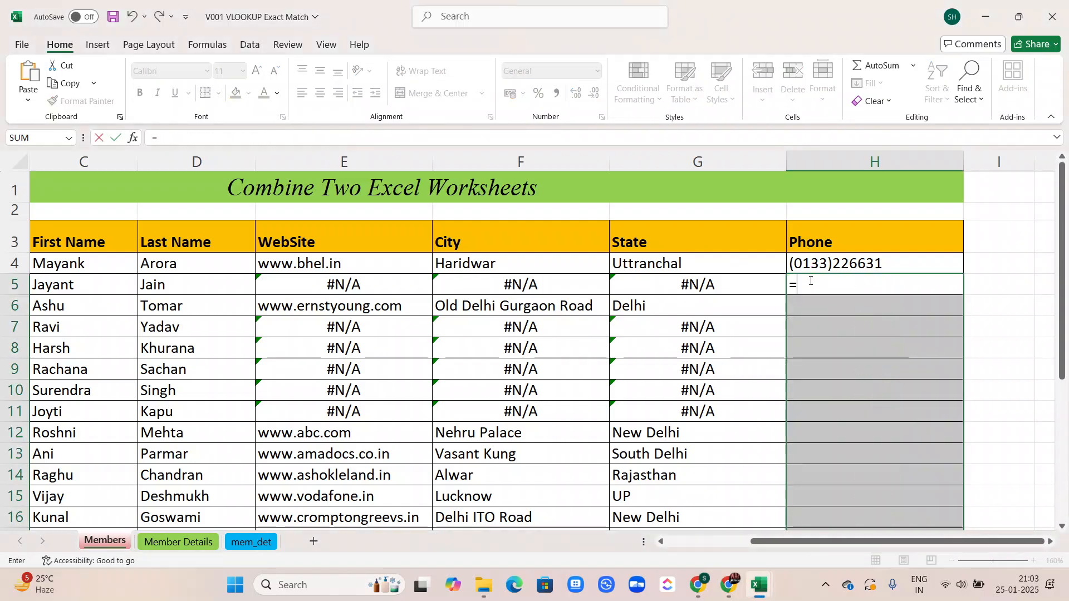
type("hl")
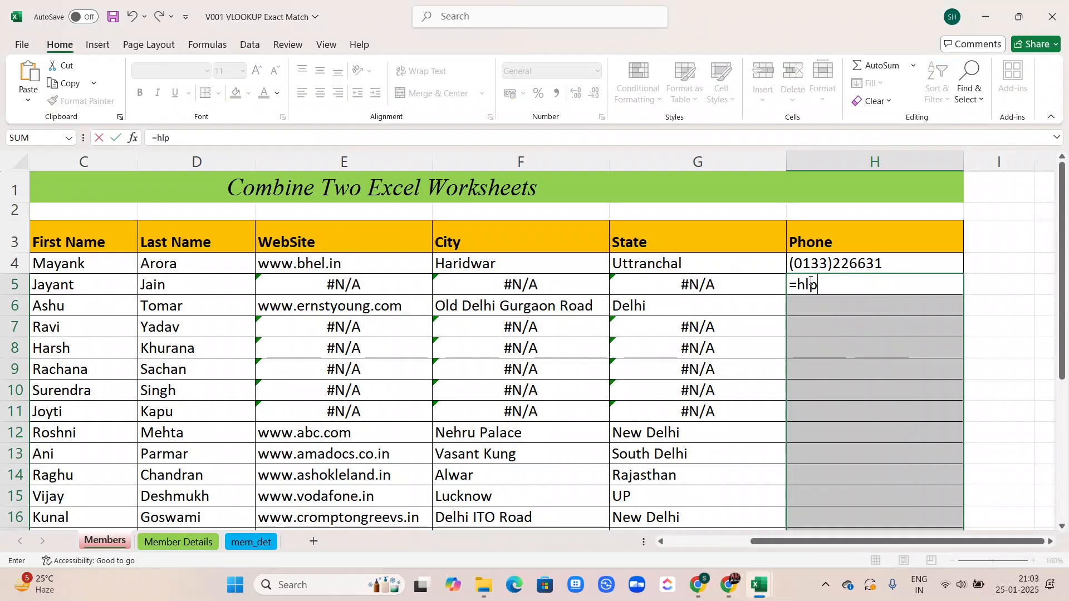
type("o")
key("Tab")
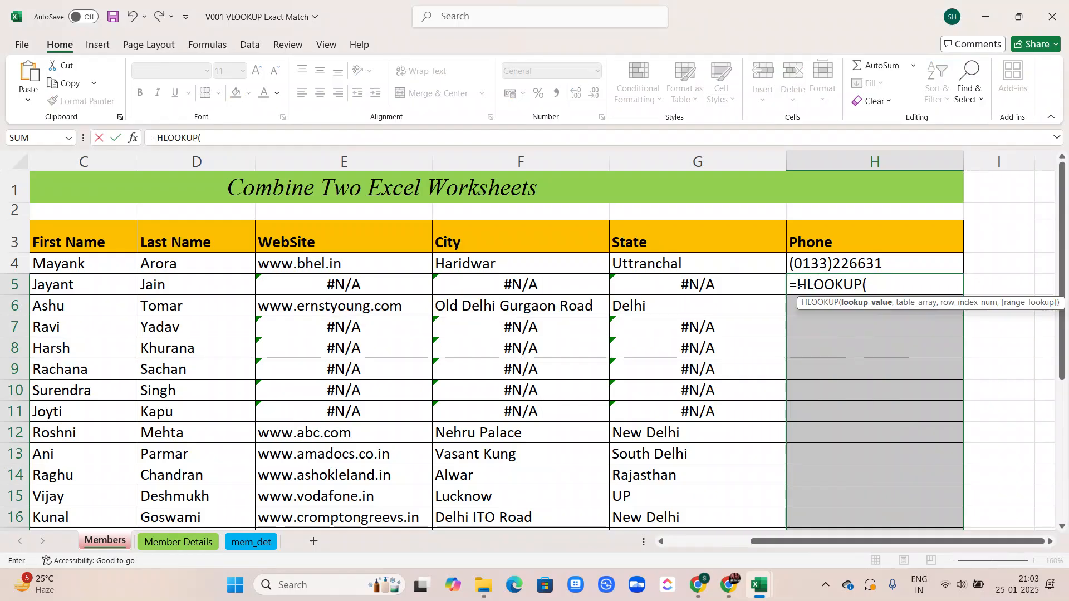
scroll(545, 365, "left", 3)
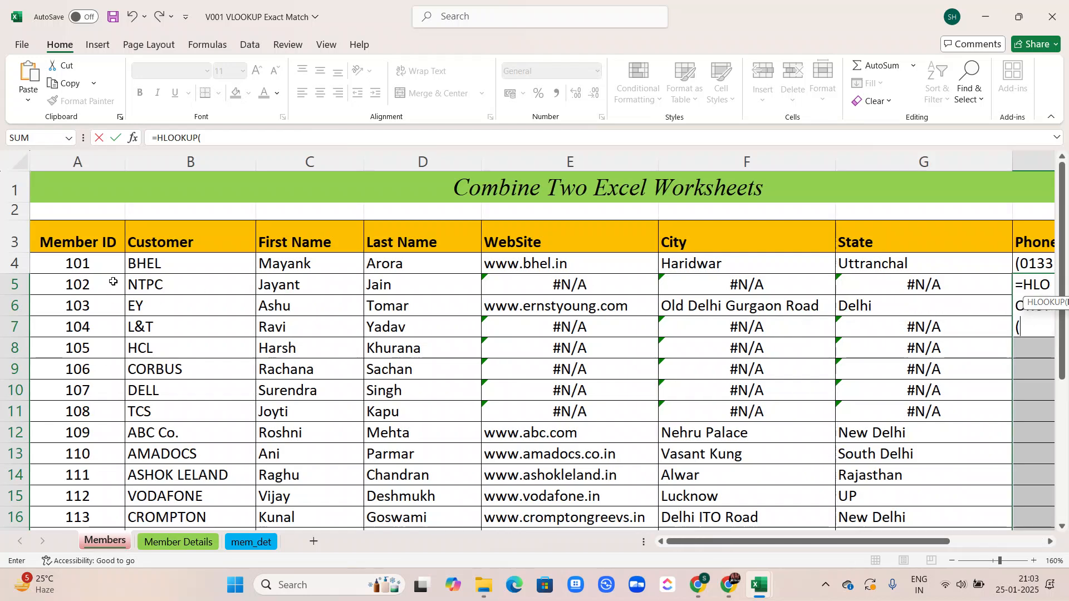
left_click(113, 282)
type(",")
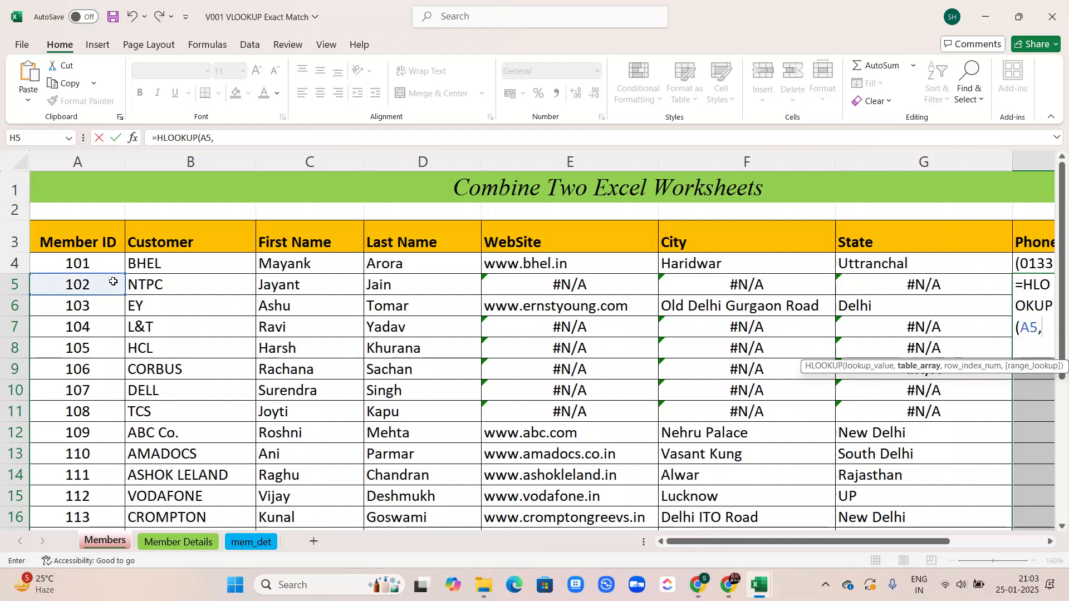
Try to enter the H5 HLOOKUP with mem_det range B2:G6 as its table array.
left_click(236, 544)
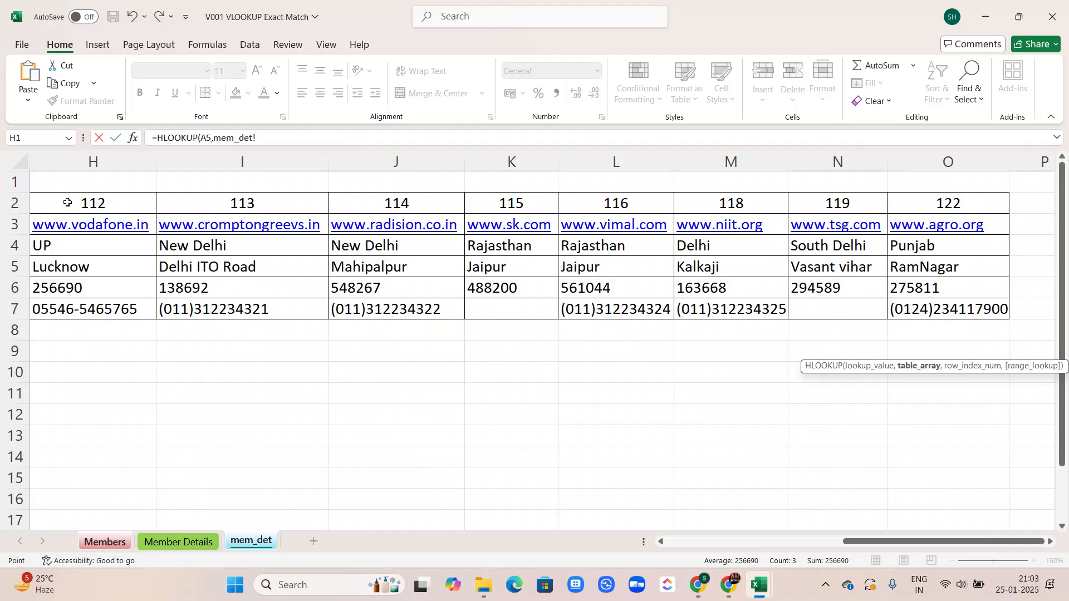
scroll(68, 202, "left", 6)
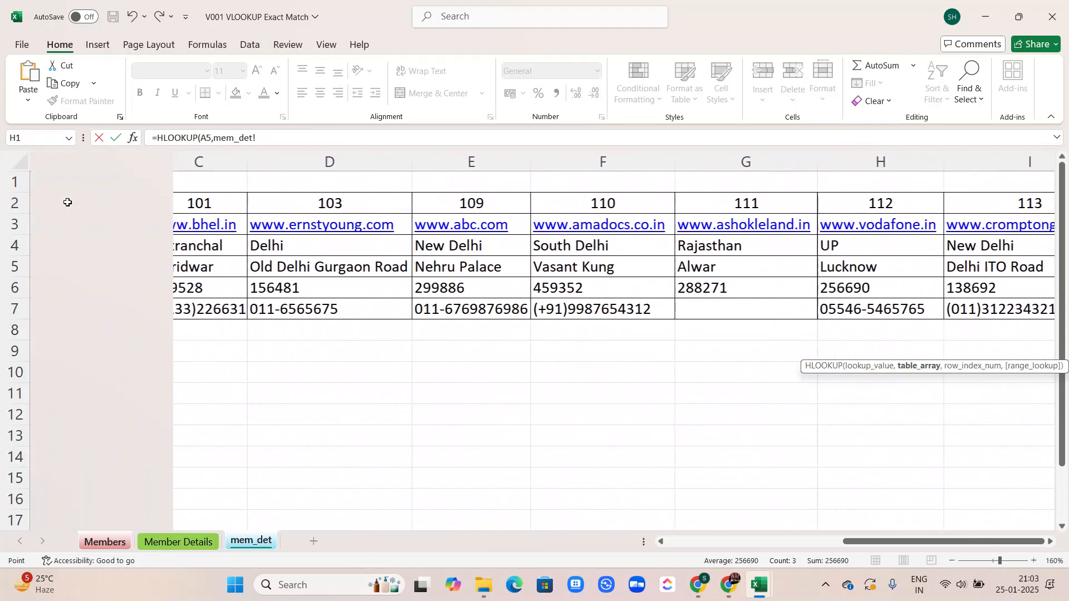
left_click_drag(122, 195, 685, 296)
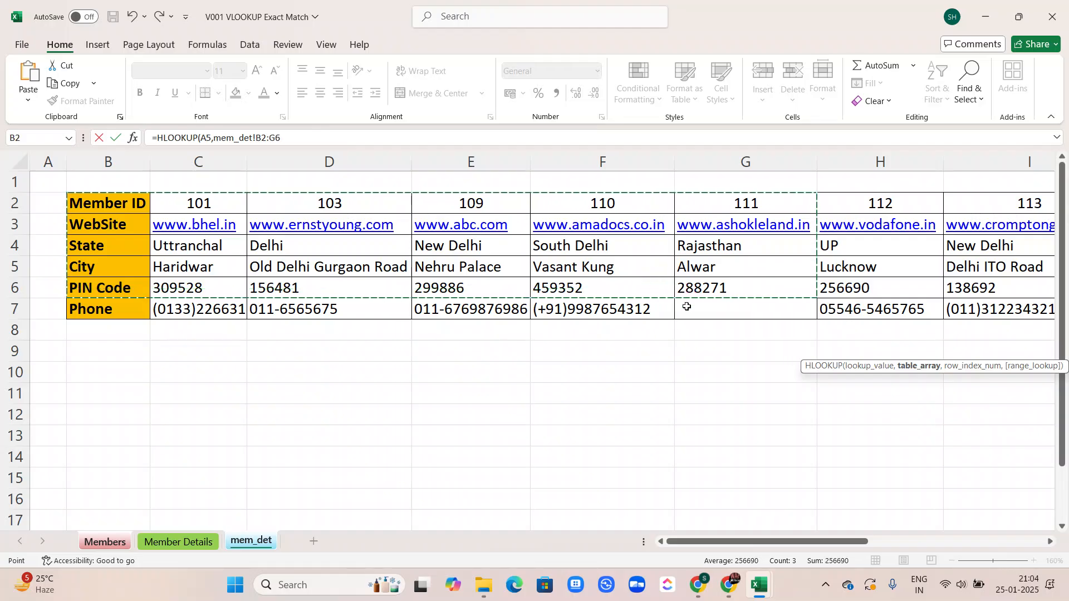
type("?")
key("Return")
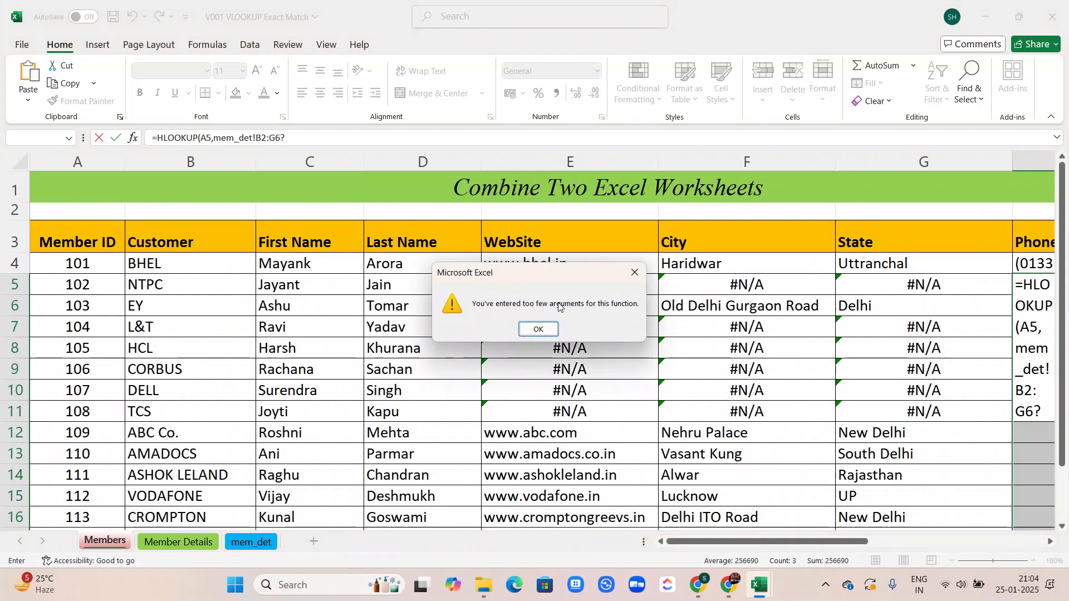
left_click(538, 329)
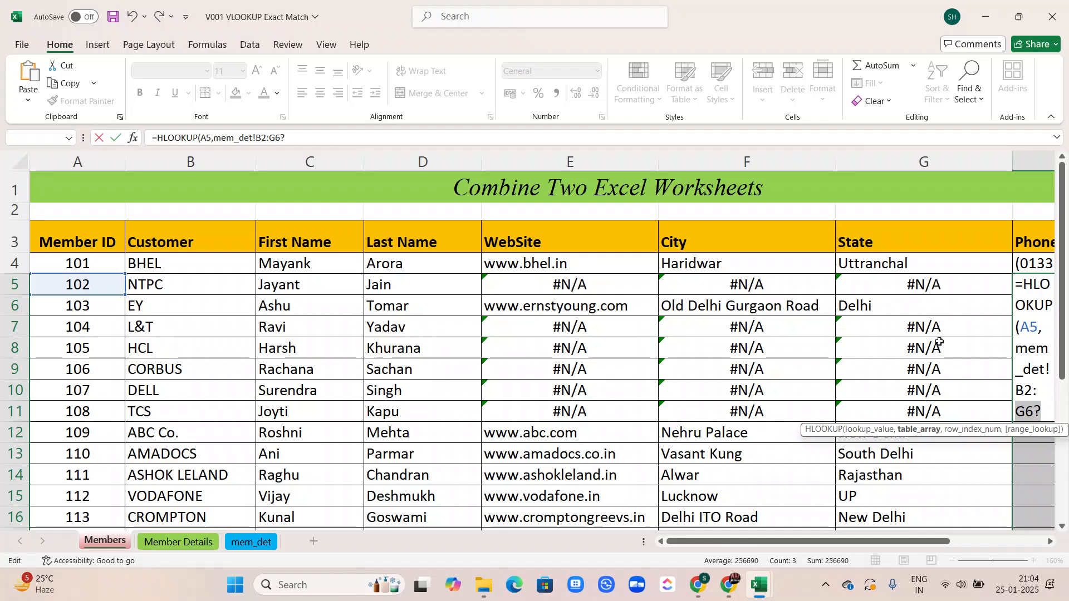
Delete all arguments of the H5 HLOOKUP back to its opening parenthesis.
scroll(963, 353, "right", 3)
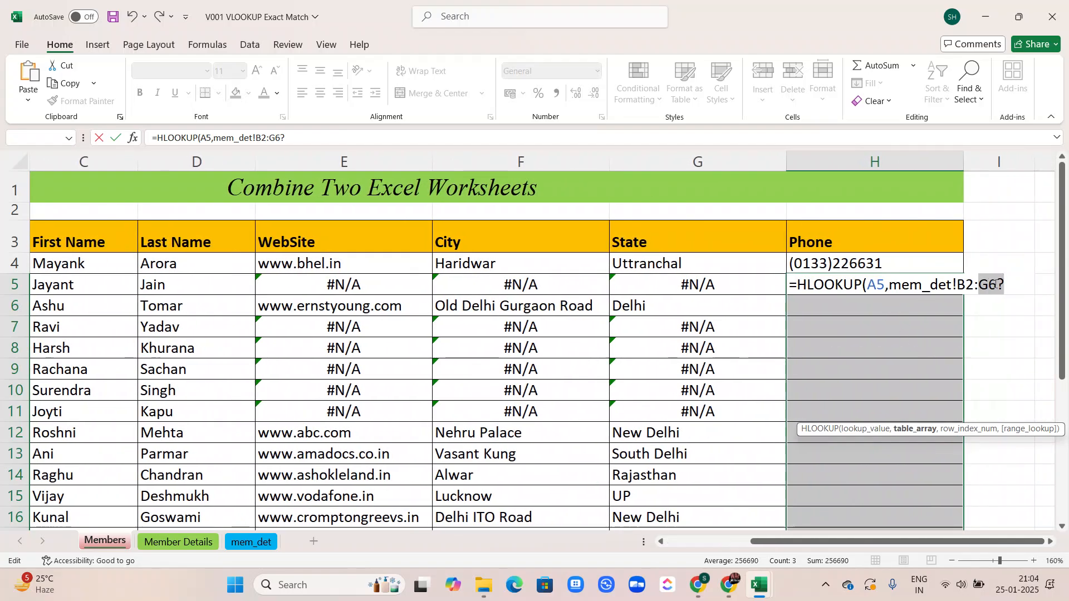
key("BackSpace")
key("BackSpace")
key("BackSpace")
key("BackSpace")
key("BackSpace")
key("BackSpace")
key("BackSpace")
key("BackSpace")
key("BackSpace")
key("BackSpace")
key("BackSpace")
key("BackSpace")
key("BackSpace")
key("BackSpace")
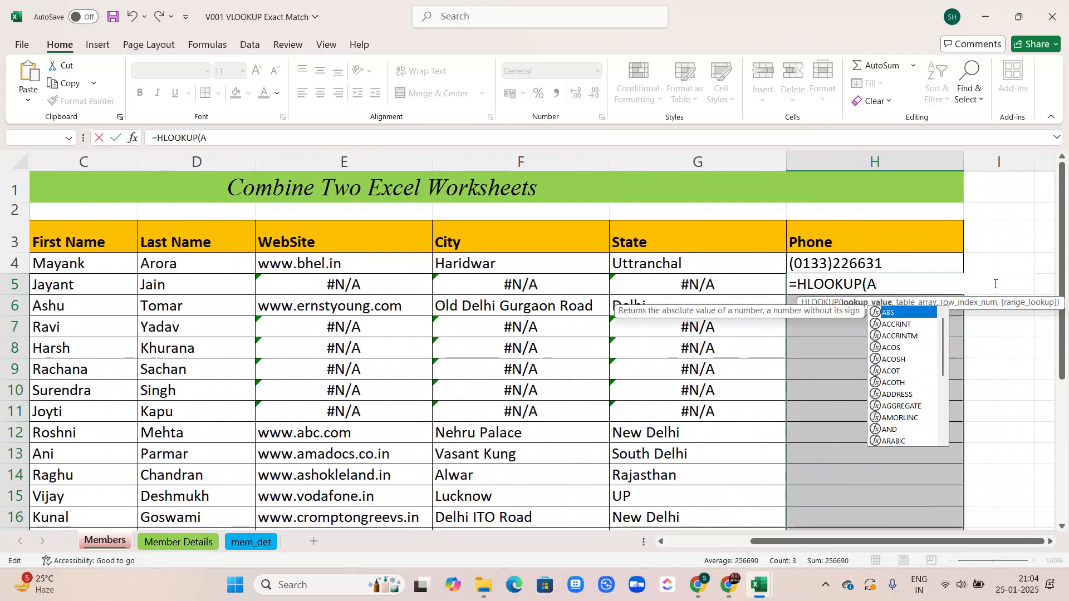
key("BackSpace")
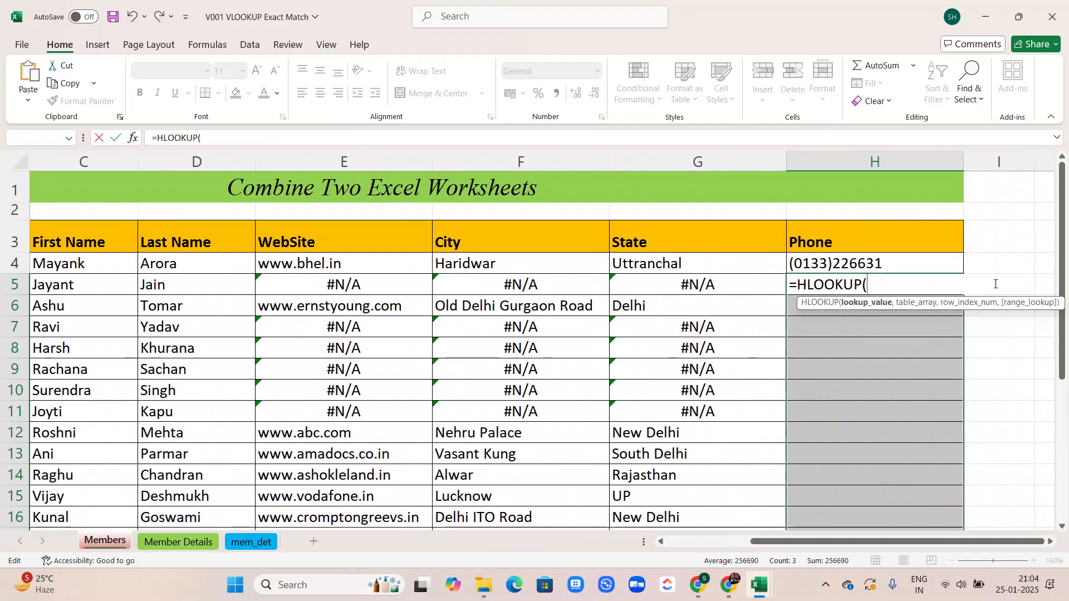
Set Member ID cell A5 on the Members sheet as the H5 HLOOKUP's lookup value again.
scroll(119, 313, "left", 3)
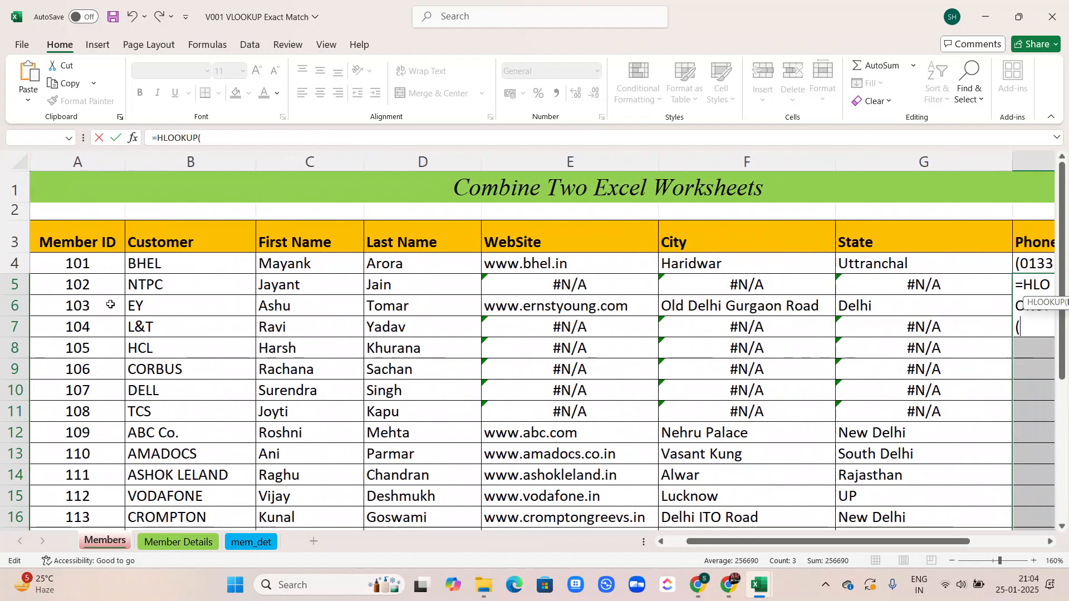
left_click(88, 286)
type(",")
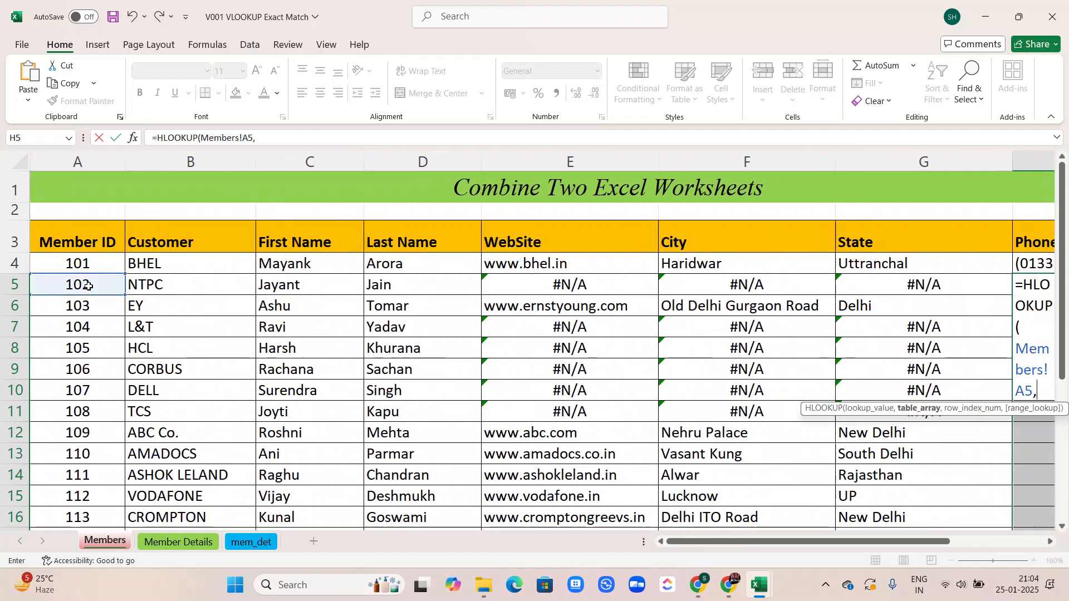
Set the H5 HLOOKUP's table array to the whole mem_det table as the absolute range $B$2:$O$7.
left_click(250, 541)
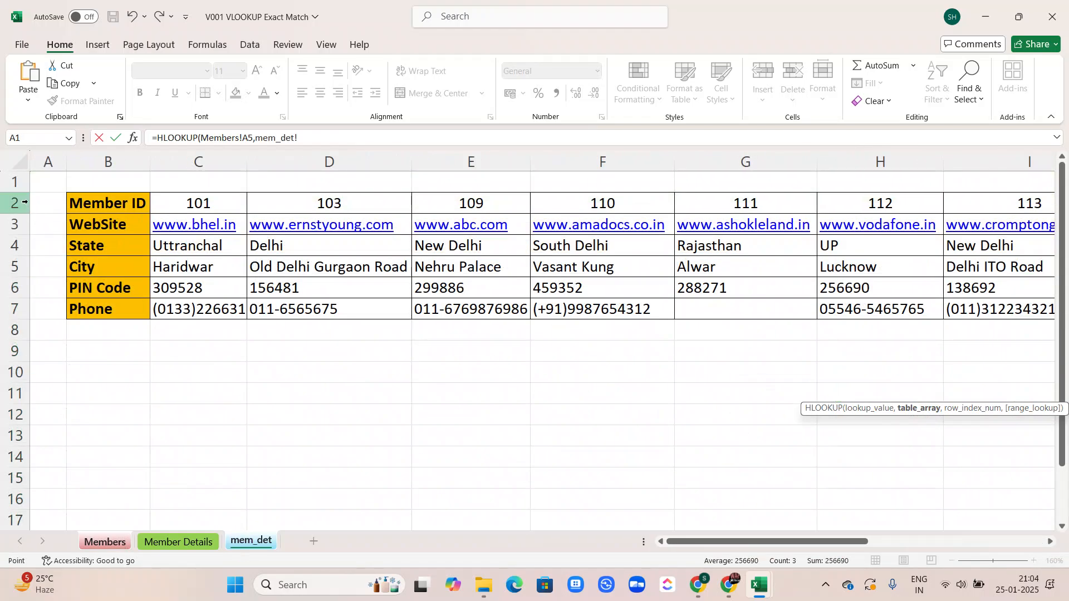
left_click(103, 203)
key("shift+Right")
key("ctrl+shift+Right")
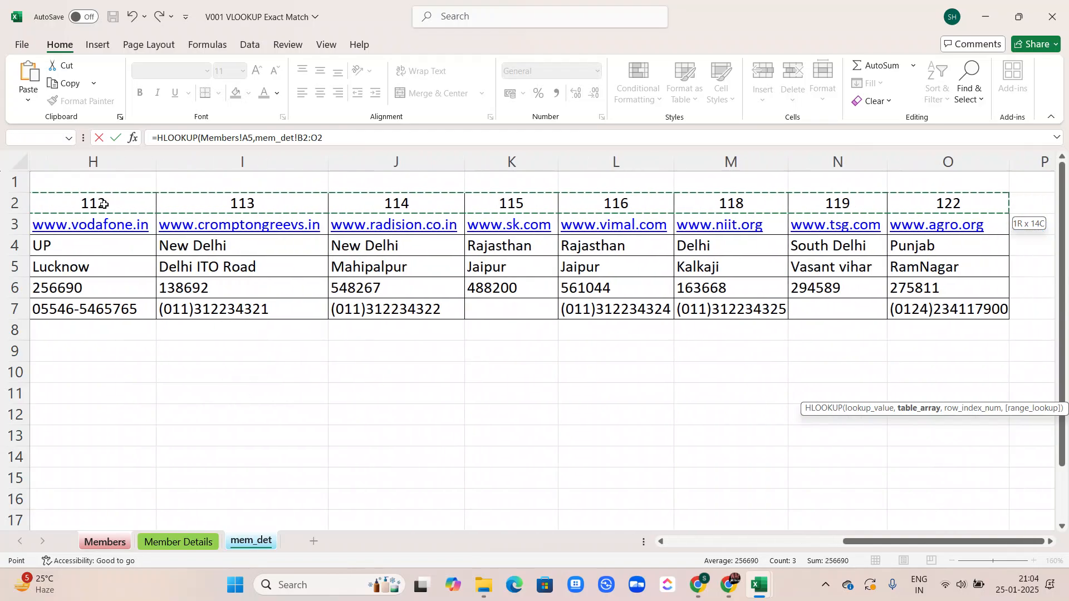
key("ctrl+shift+Down")
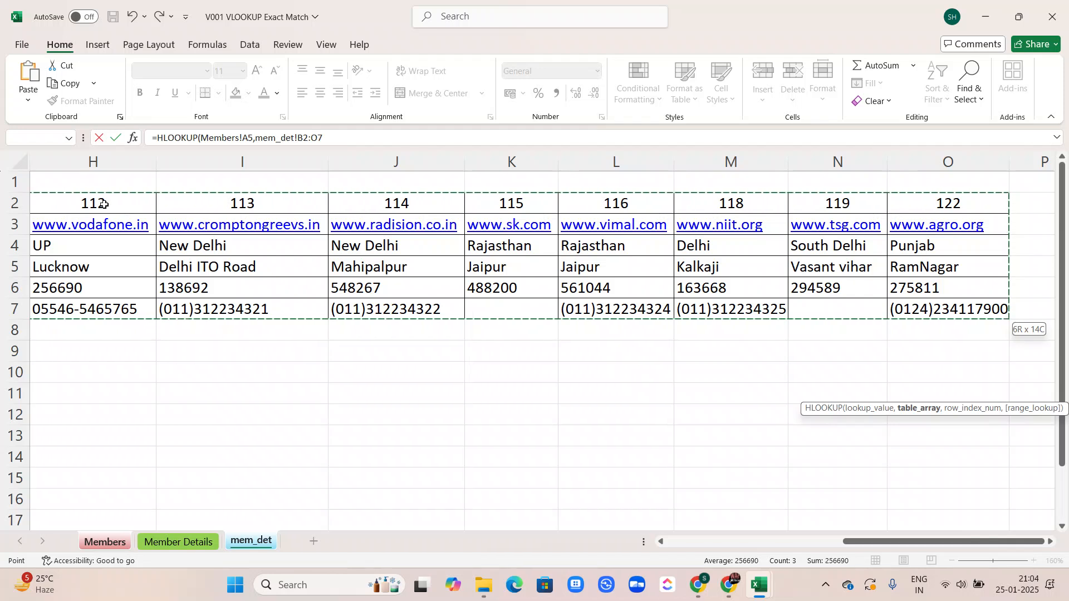
key("F4")
type(",")
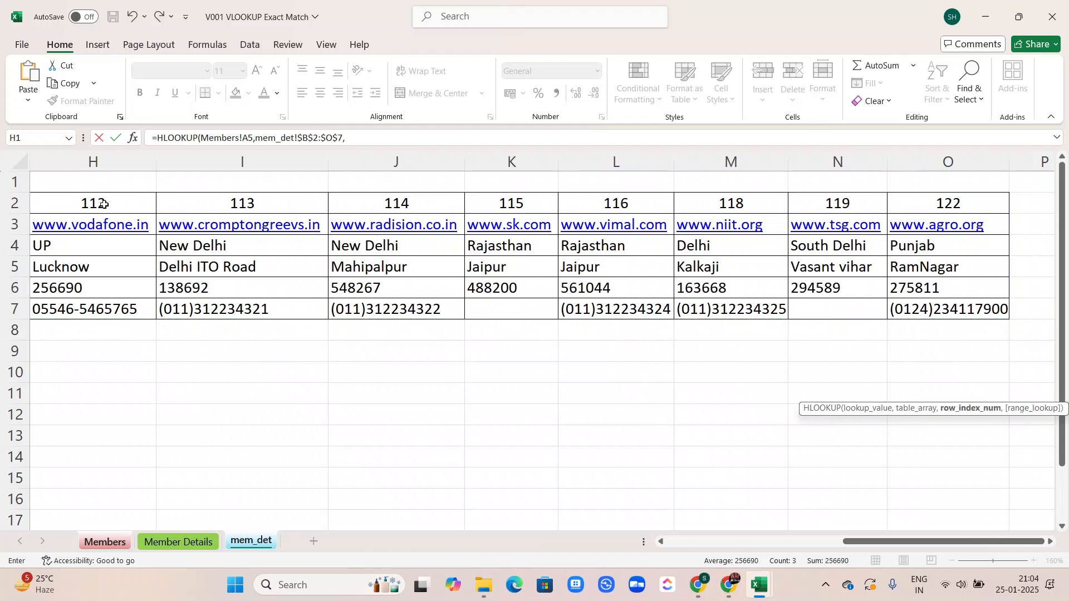
Complete the H5 HLOOKUP with row index 6 and range lookup 0 for an exact match.
type("6,0")
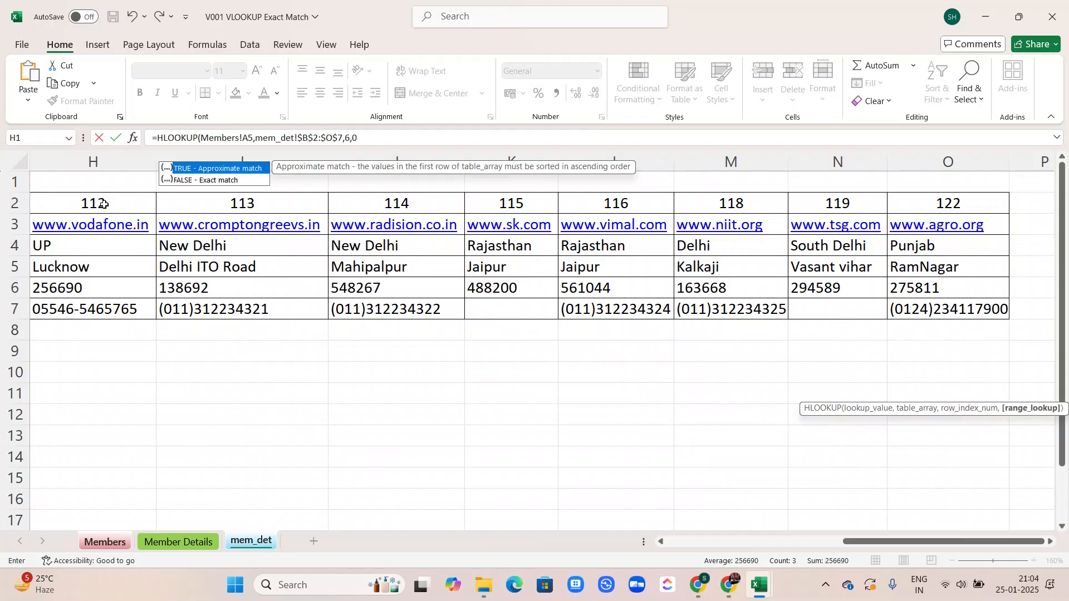
key("Return")
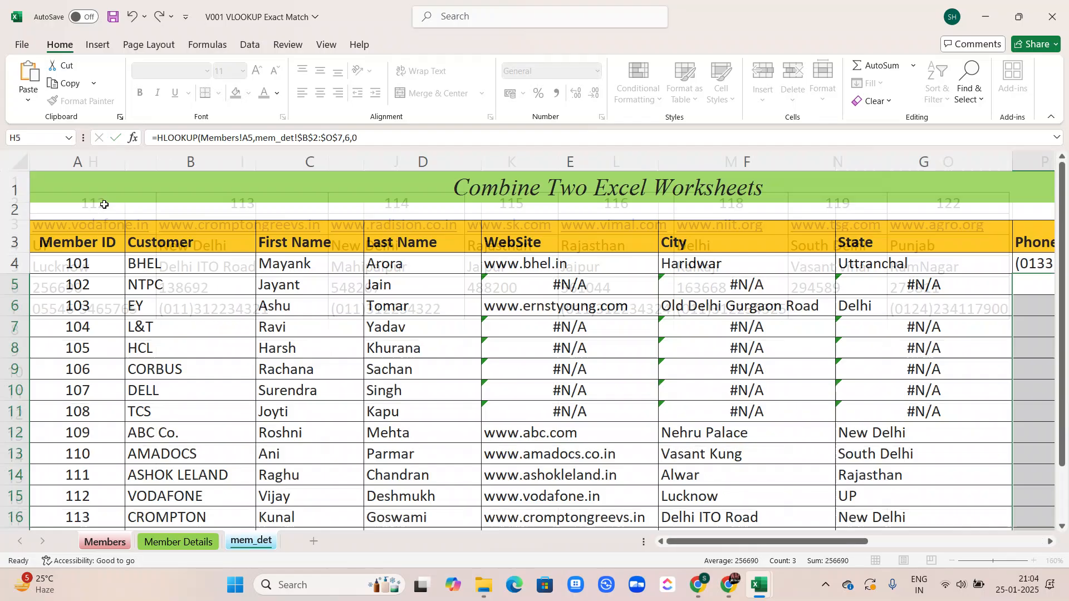
key("Return")
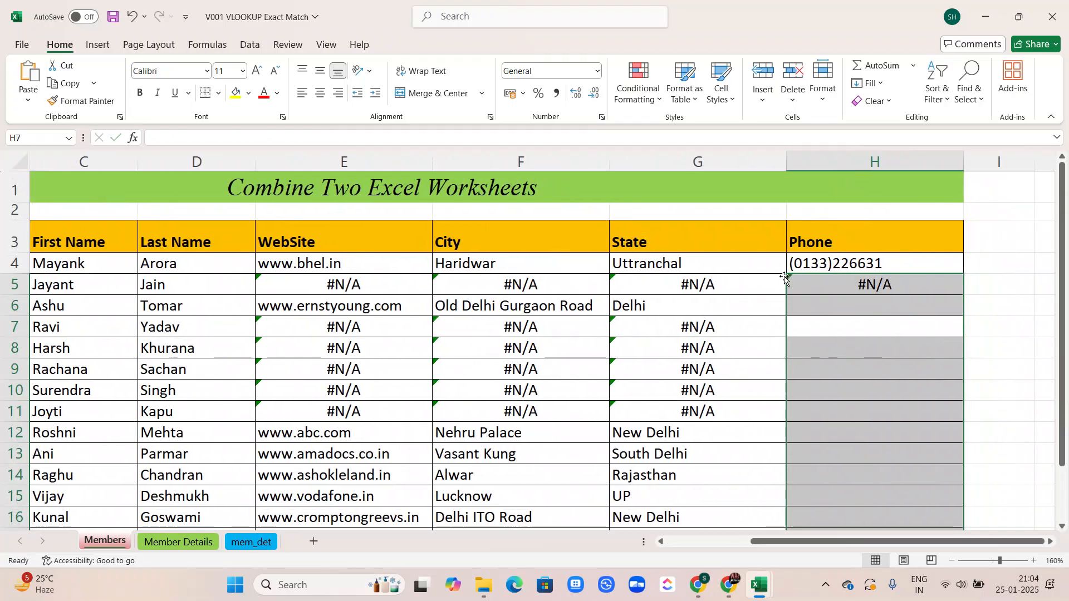
Fill the H5 HLOOKUP down the Phone column through H27 on the Members sheet and review the filled rows.
left_click(889, 285)
double_click(964, 296)
scroll(790, 364, "down", 1)
scroll(790, 364, "down", 2)
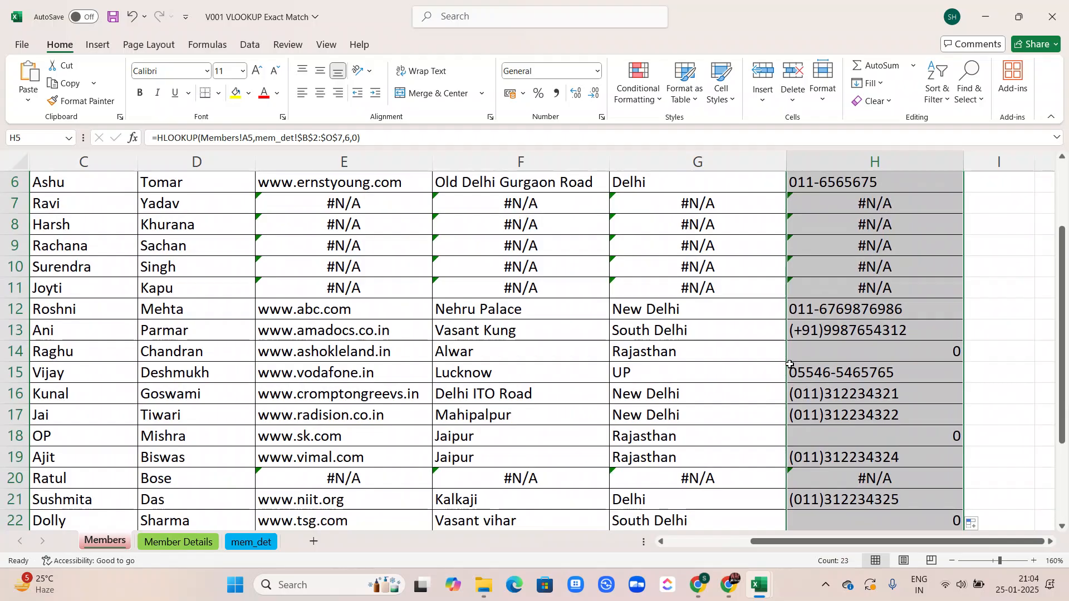
scroll(789, 364, "down", 4)
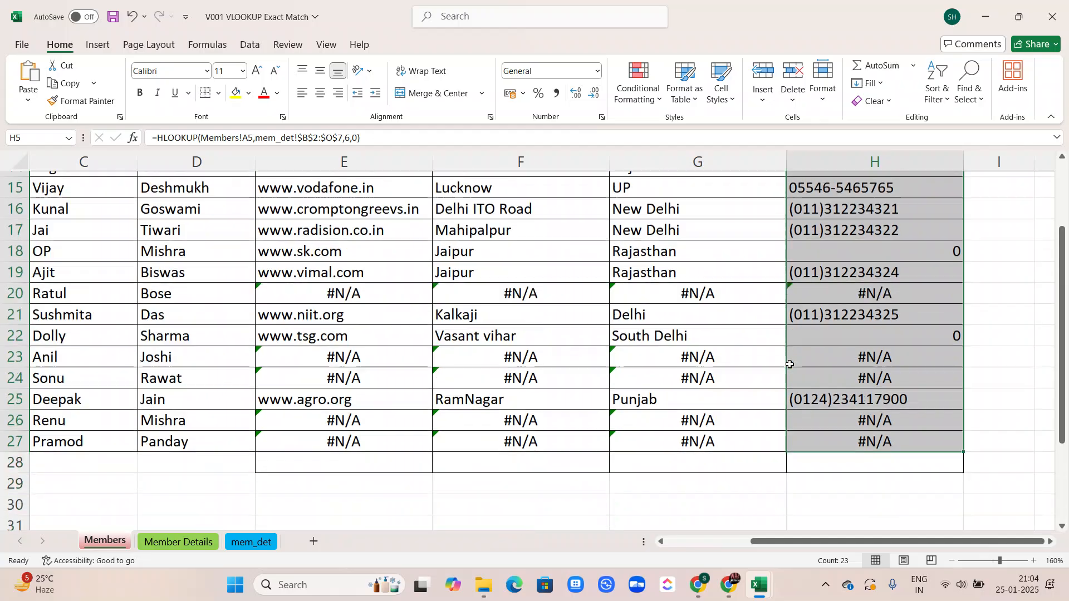
scroll(789, 364, "up", 6)
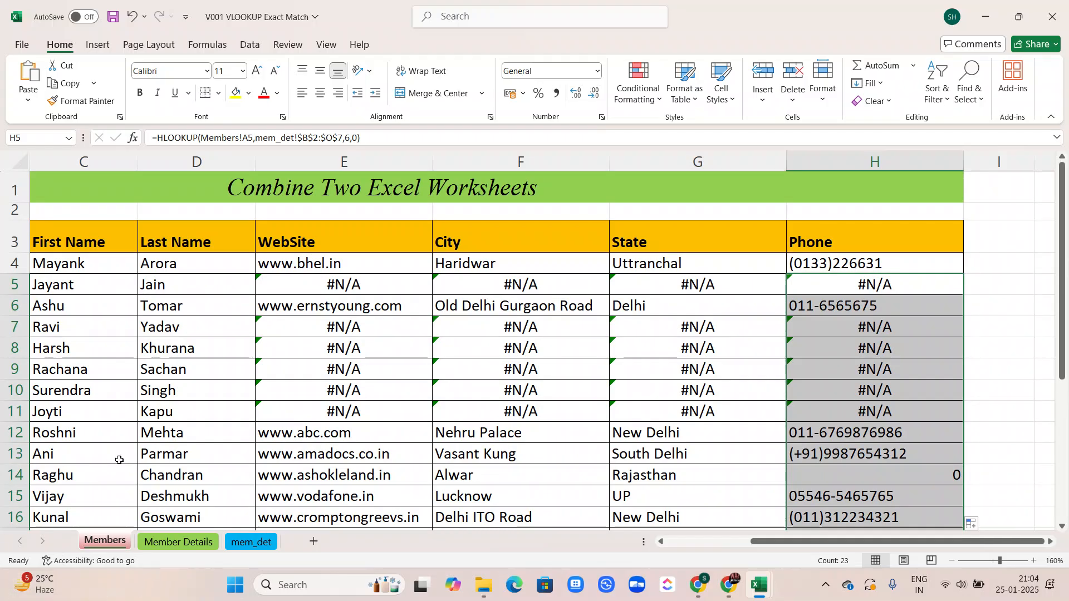
Open the Member Details sheet to view its source data.
left_click(147, 546)
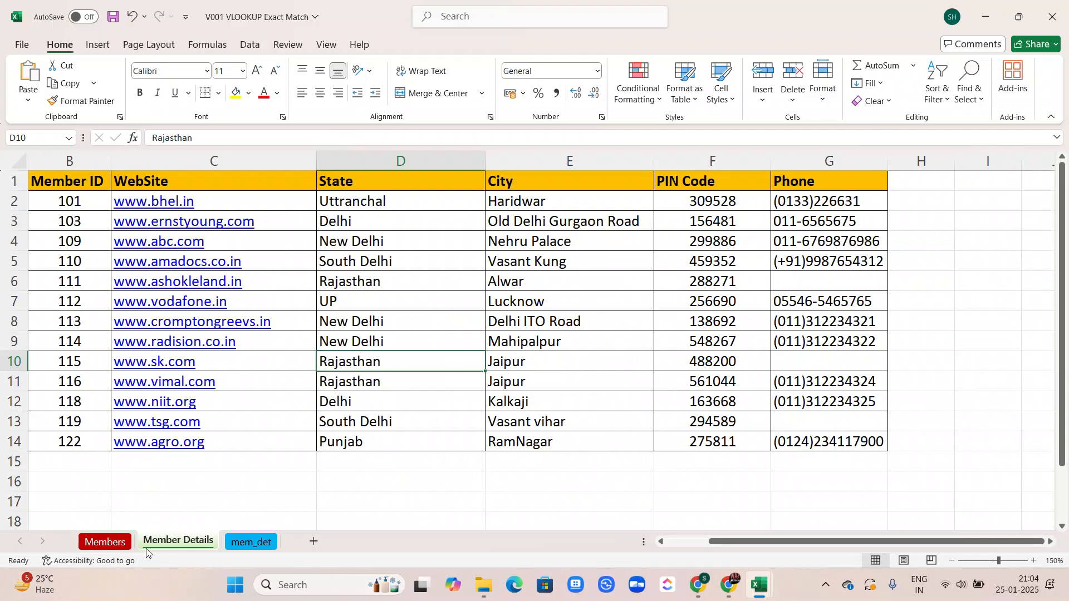